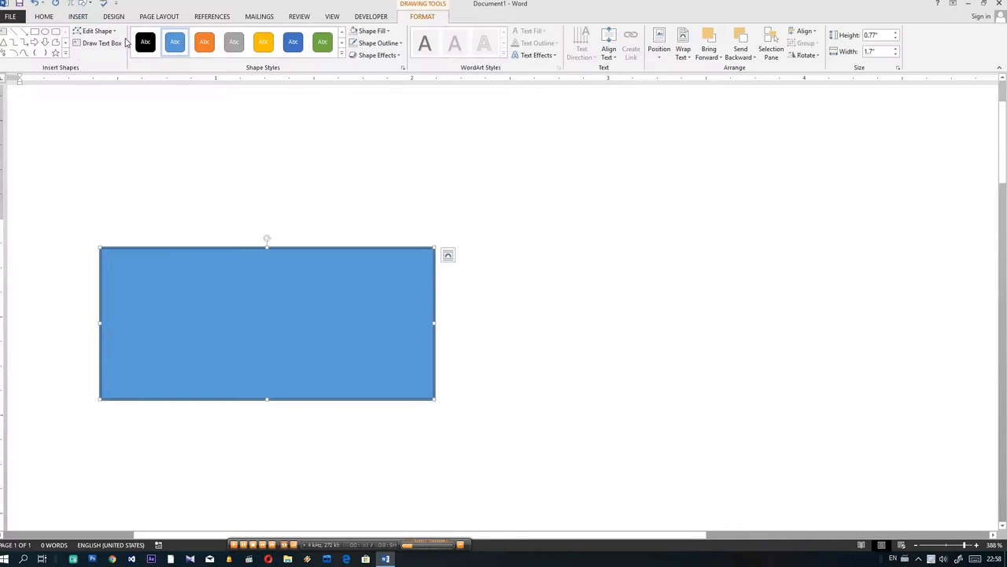
# - Apply a pattern fill to the blue rectangle using the Weave pattern
pyautogui.click(374, 33)
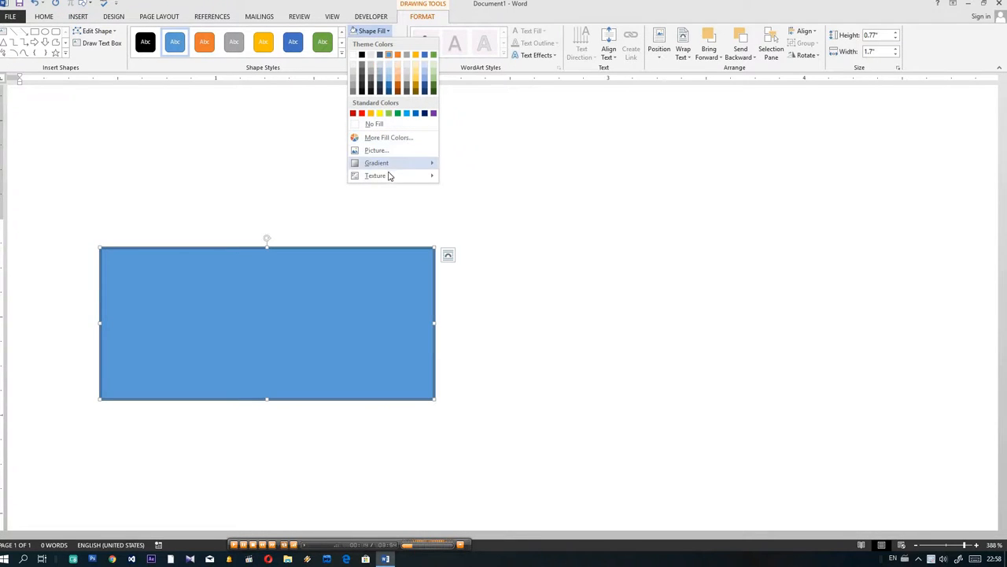
pyautogui.moveTo(390, 180)
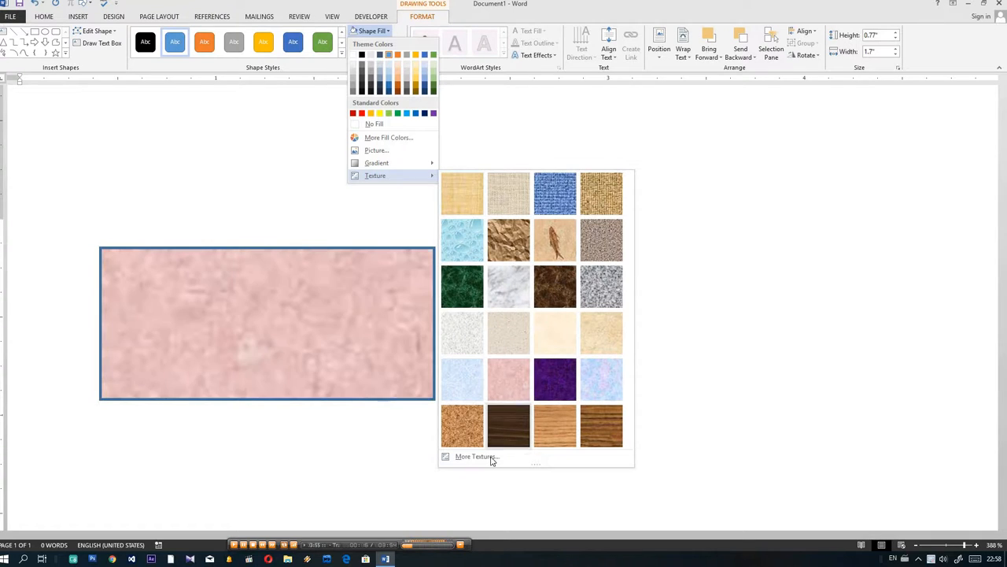
pyautogui.click(476, 456)
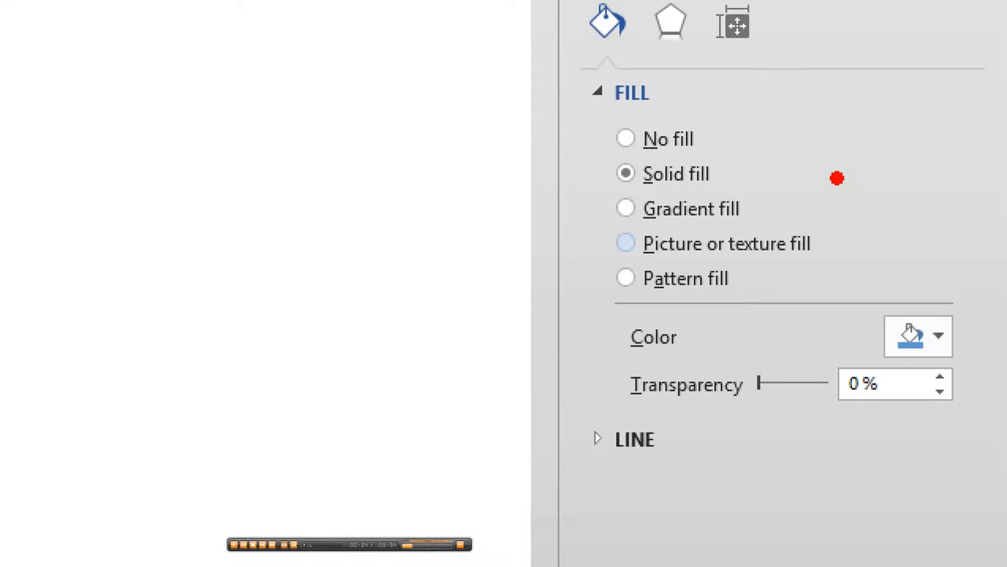
pyautogui.press('Escape')
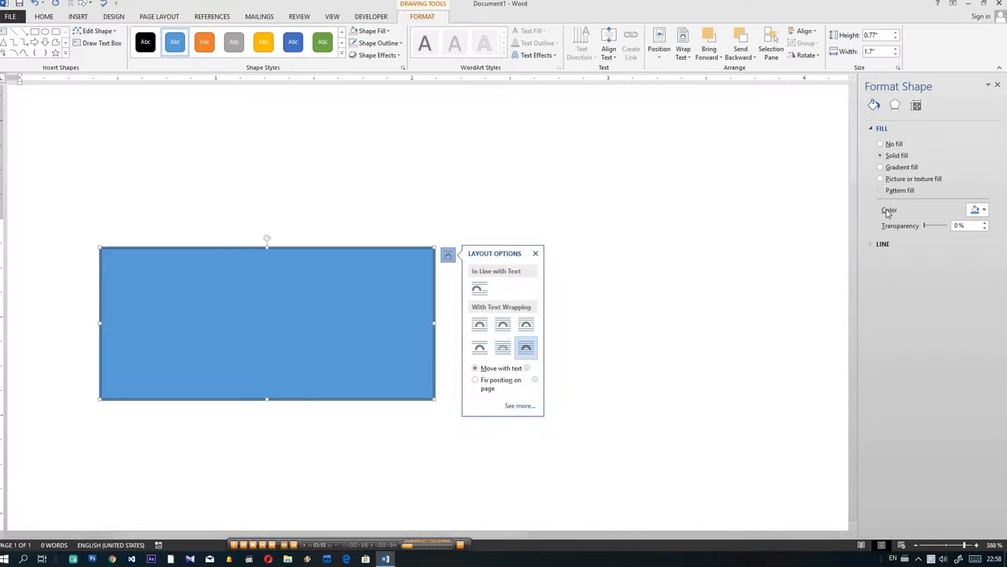
pyautogui.click(885, 192)
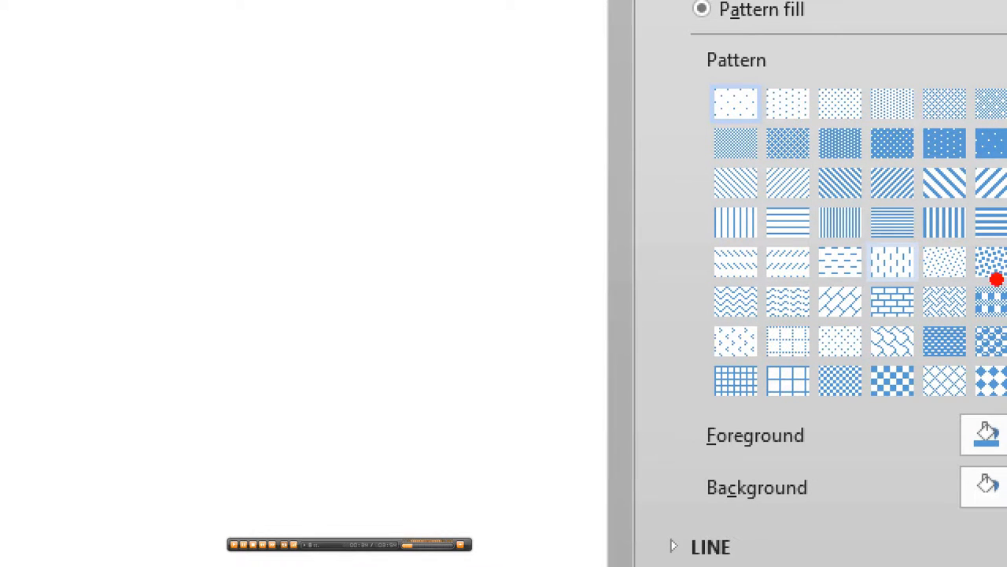
pyautogui.moveTo(971, 312)
pyautogui.mouseDown()
pyautogui.moveTo(902, 302)
pyautogui.moveTo(941, 273)
pyautogui.moveTo(976, 284)
pyautogui.moveTo(974, 317)
pyautogui.mouseUp()
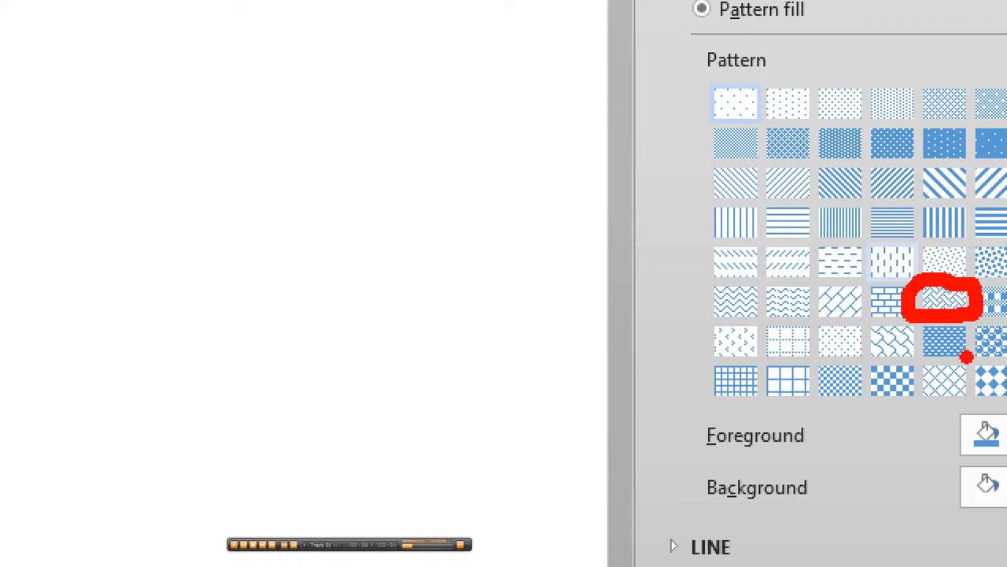
pyautogui.press('Escape')
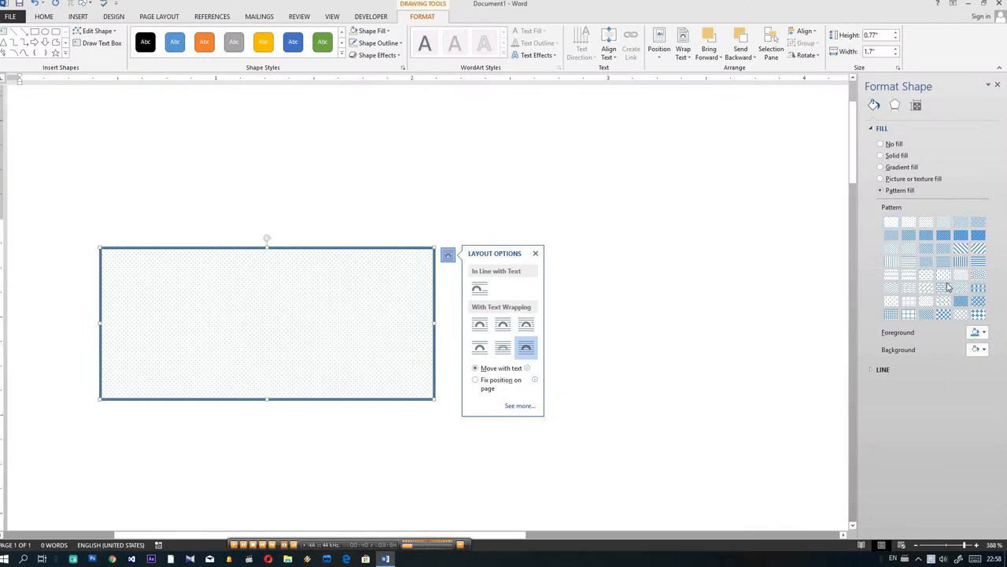
pyautogui.click(947, 286)
pyautogui.click(962, 299)
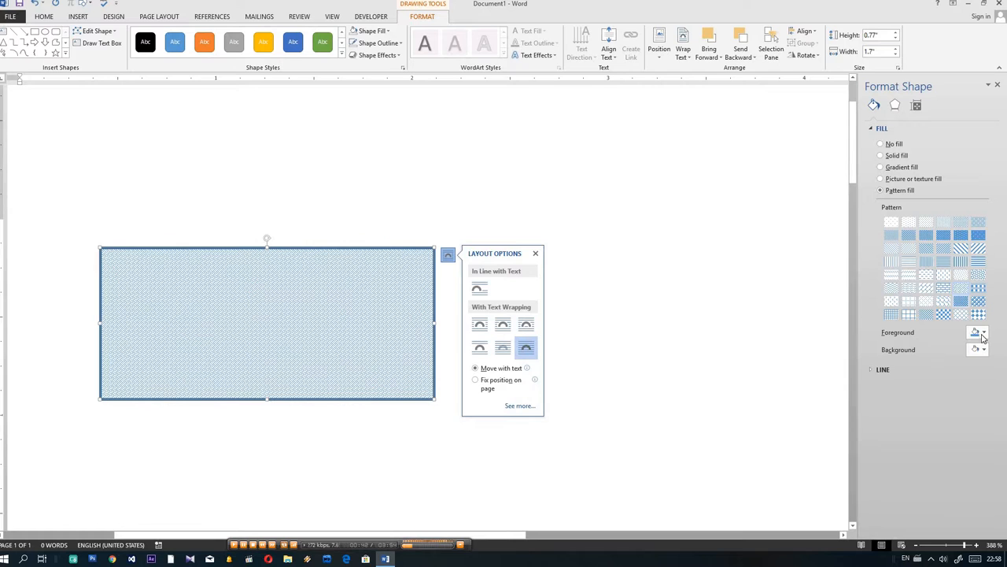
# - Set the rectangle's pattern foreground color to black and remove the shape's outline
pyautogui.click(978, 333)
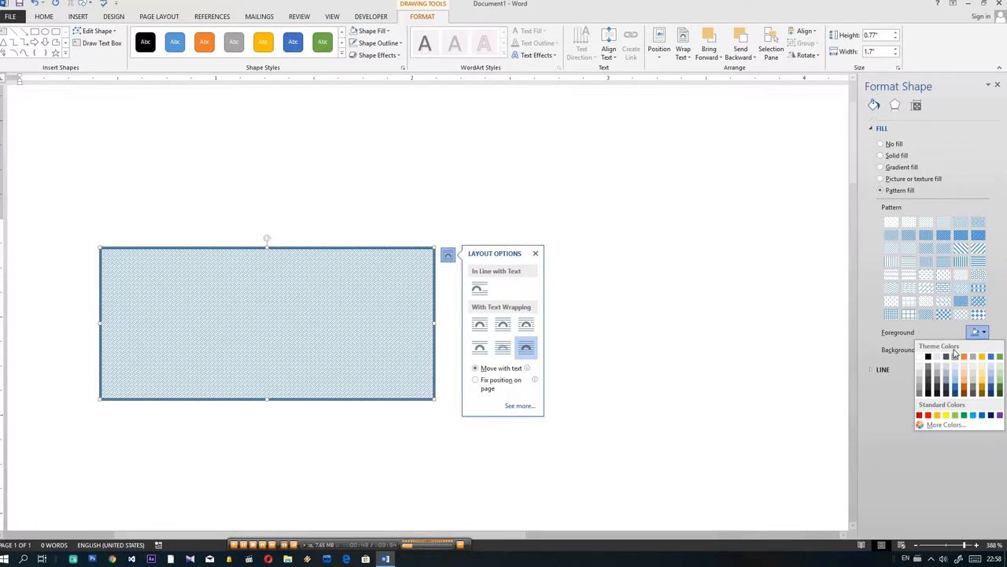
pyautogui.click(929, 357)
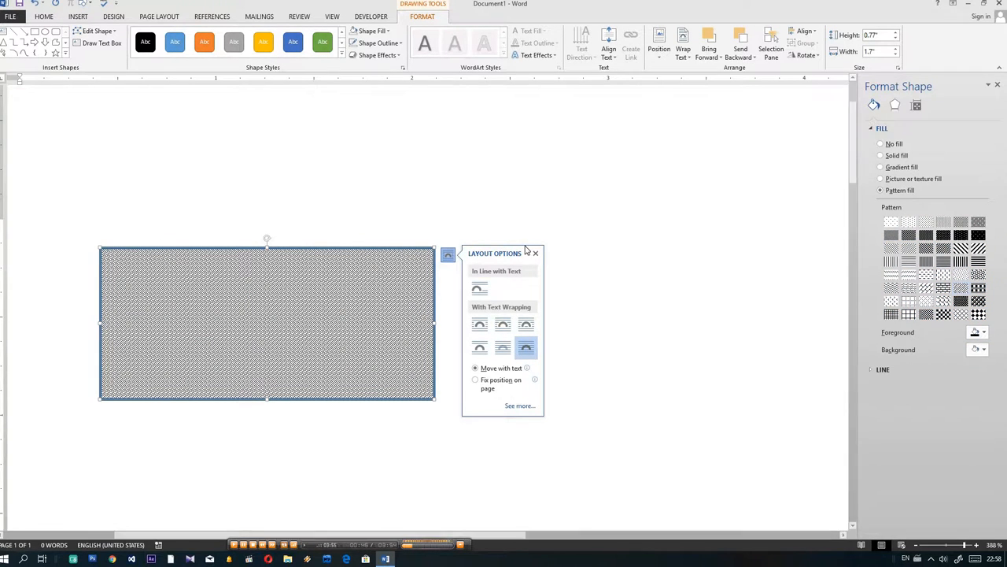
pyautogui.click(449, 260)
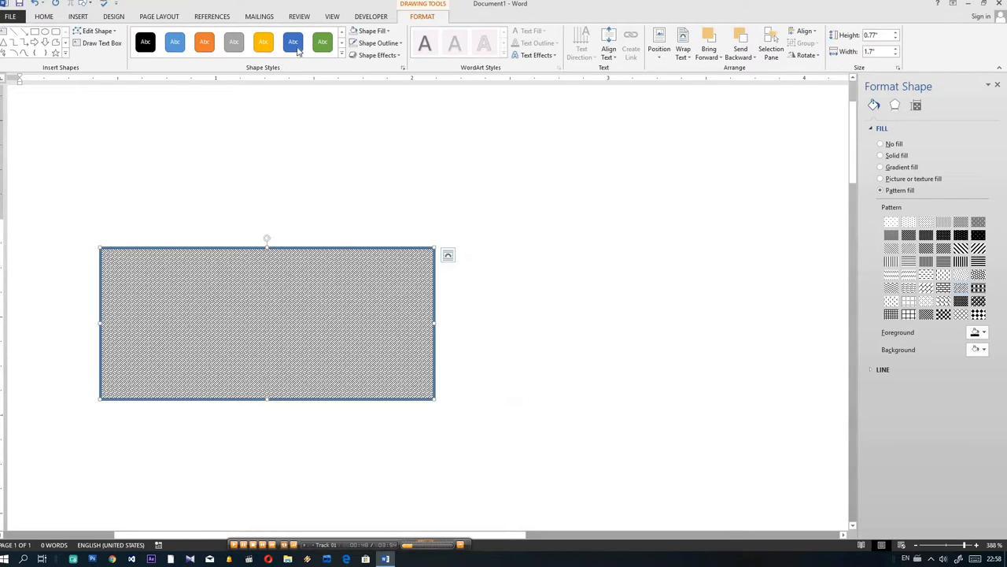
pyautogui.click(386, 33)
pyautogui.click(385, 33)
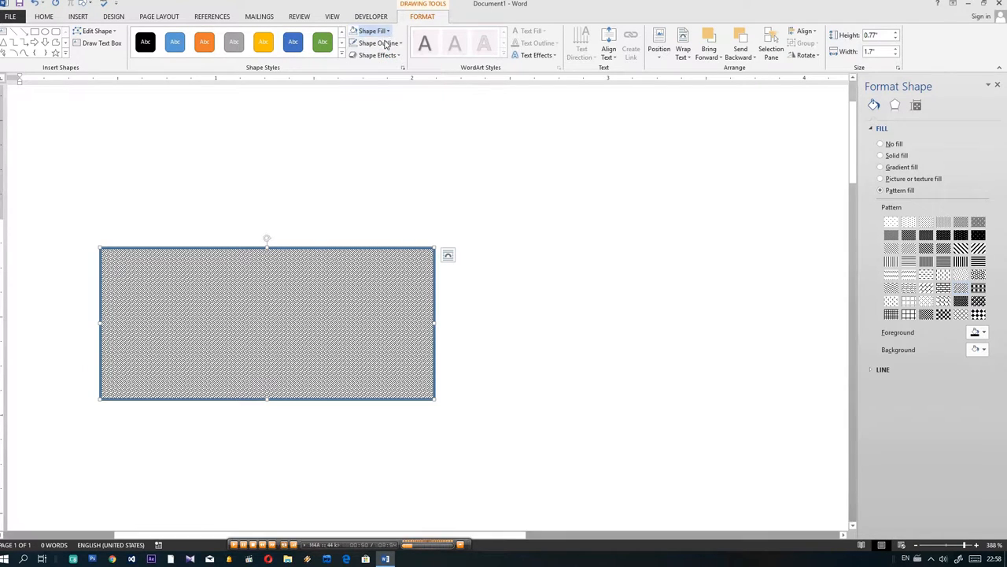
pyautogui.click(385, 43)
pyautogui.click(384, 136)
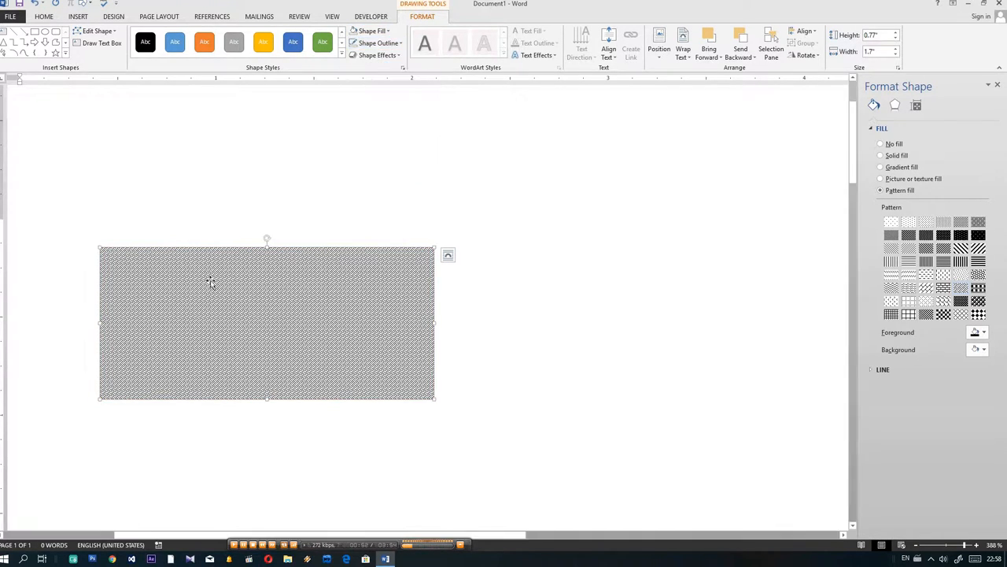
# - Insert a WordArt text box in the white-filled, blue-outlined style with a shadow
pyautogui.click(78, 16)
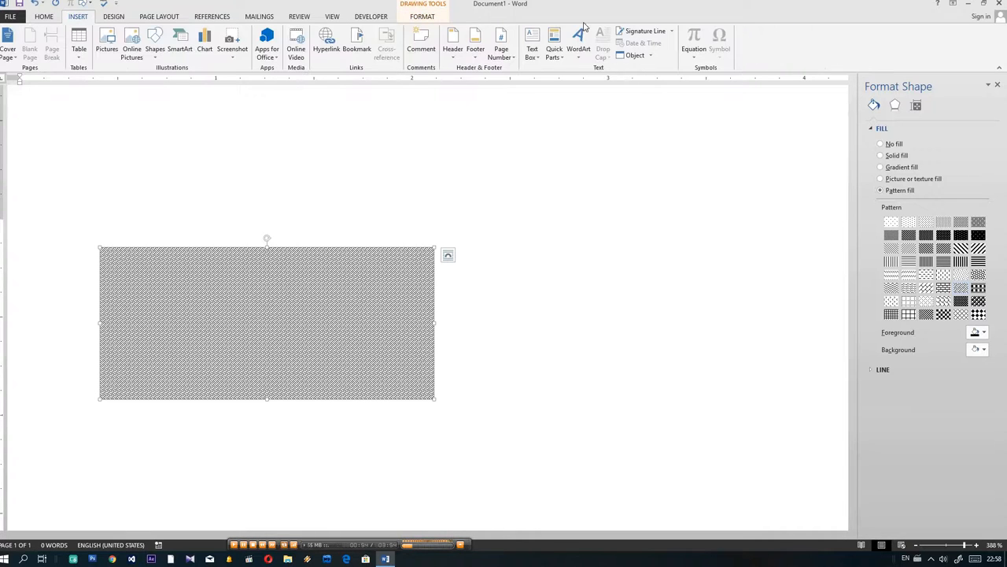
pyautogui.click(583, 39)
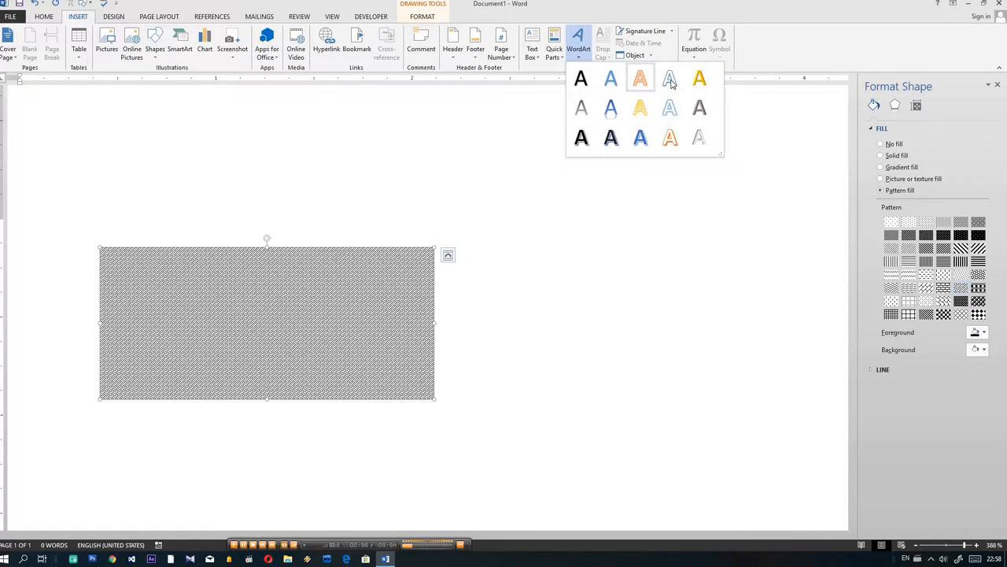
pyautogui.click(569, 162)
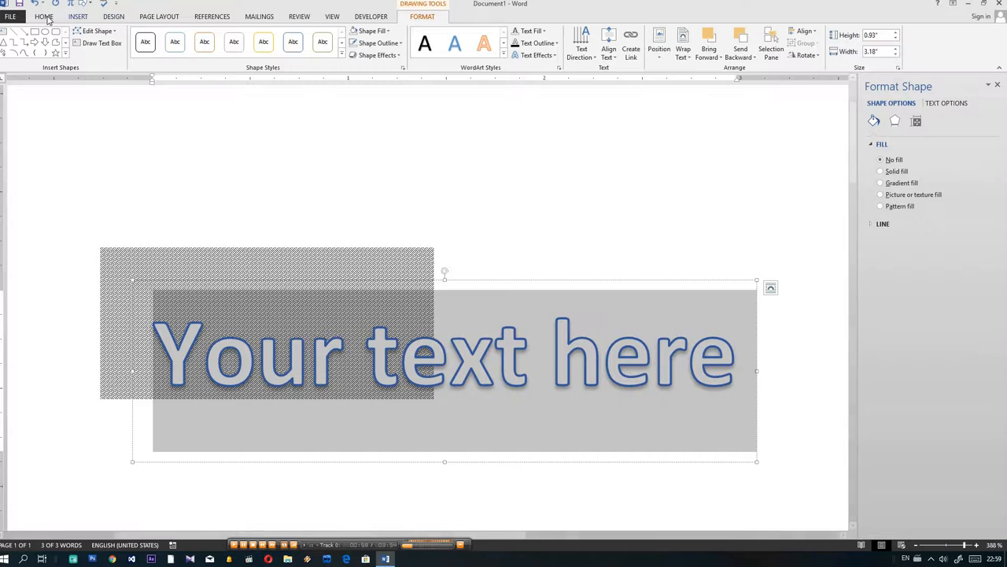
# - Set the WordArt font to Saw Lar Wah and replace the placeholder text with "w>rRvd" (တၢ်မၤလိ)
pyautogui.click(45, 17)
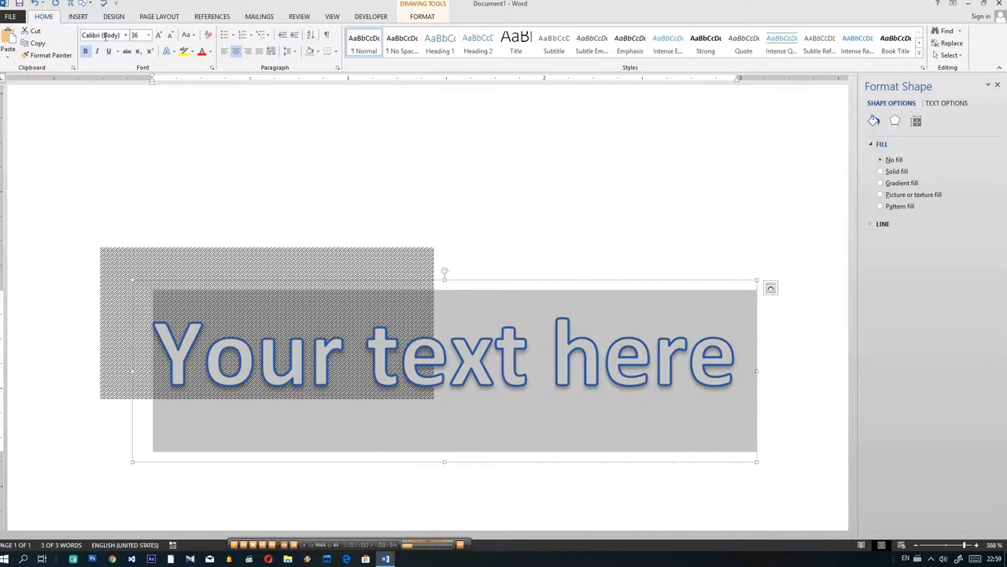
pyautogui.click(106, 36)
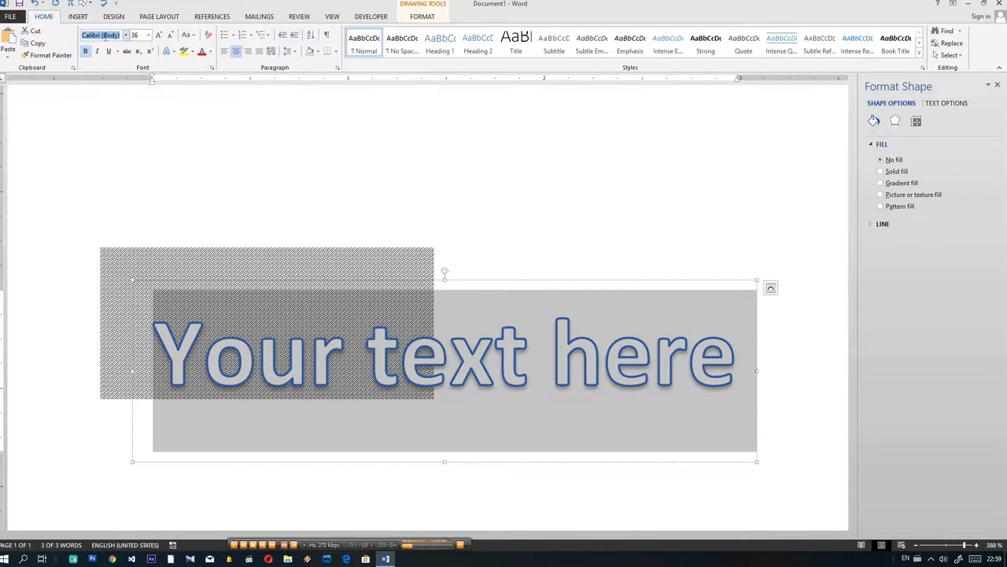
pyautogui.write('Saw Lar Wah')
pyautogui.press('Return')
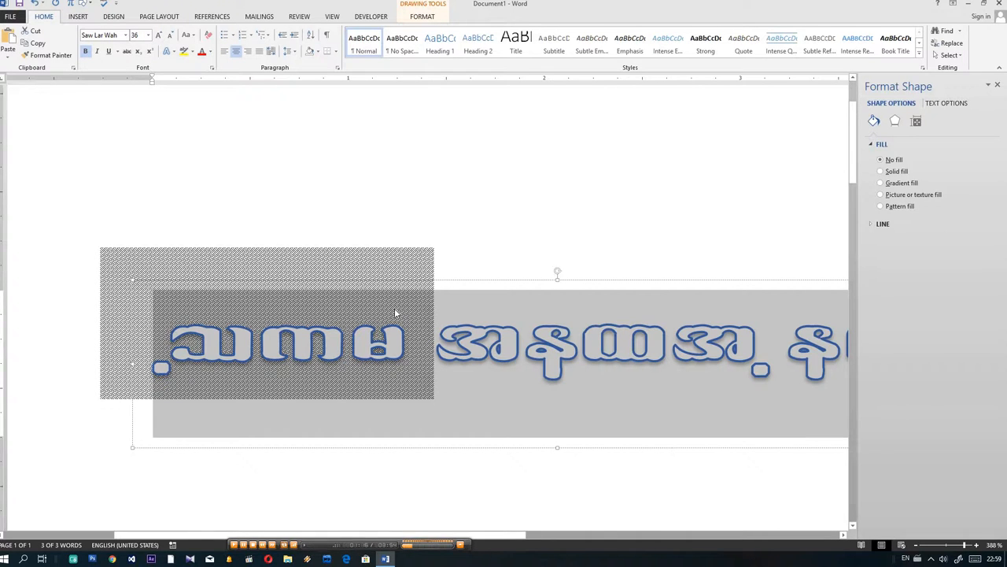
pyautogui.write('w>r')
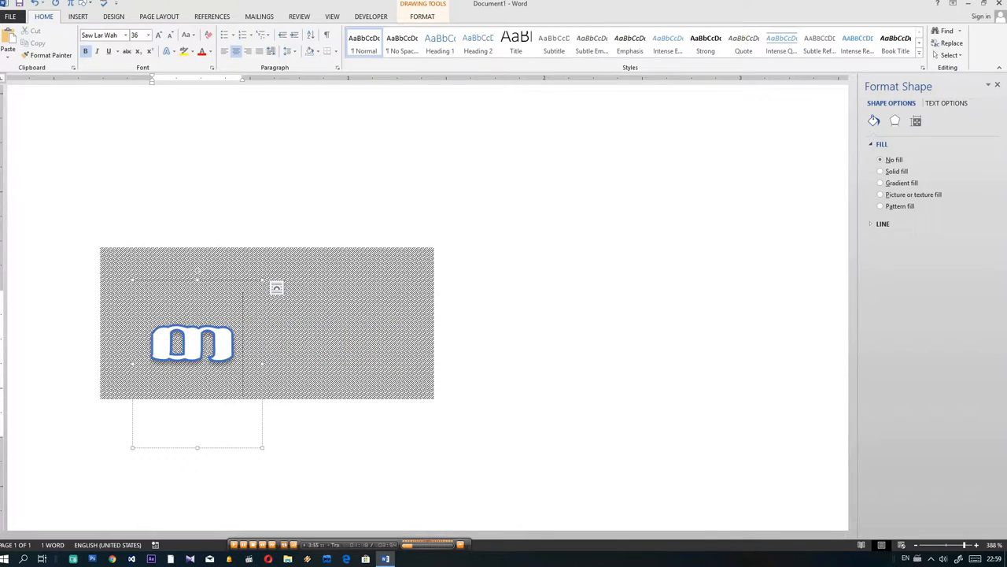
pyautogui.write('Rvd')
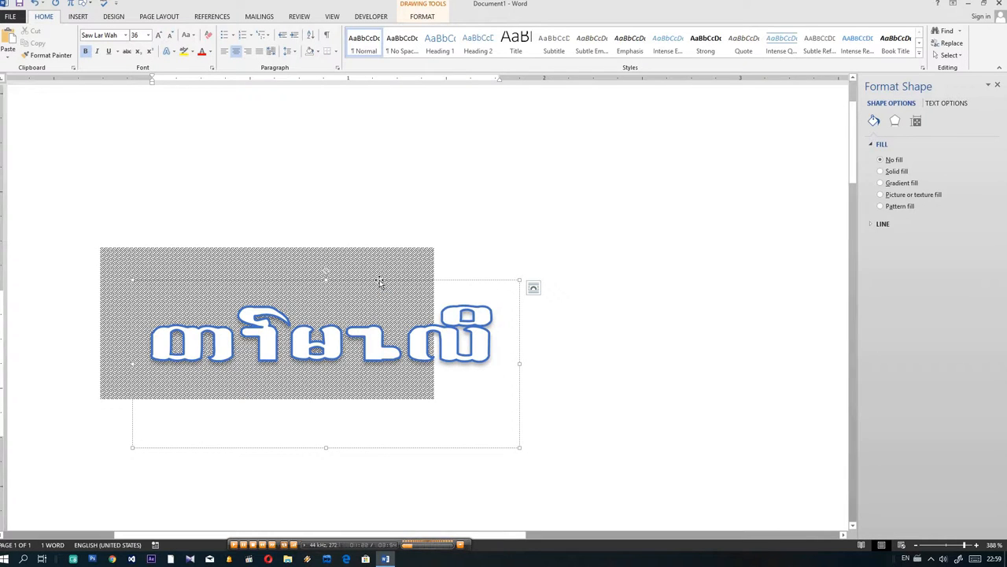
# - Move the WordArt onto the patterned rectangle and widen the rectangle on its right side to match the text
pyautogui.moveTo(381, 278); pyautogui.dragTo(339, 252)
pyautogui.hotkey('ctrl', 'z')
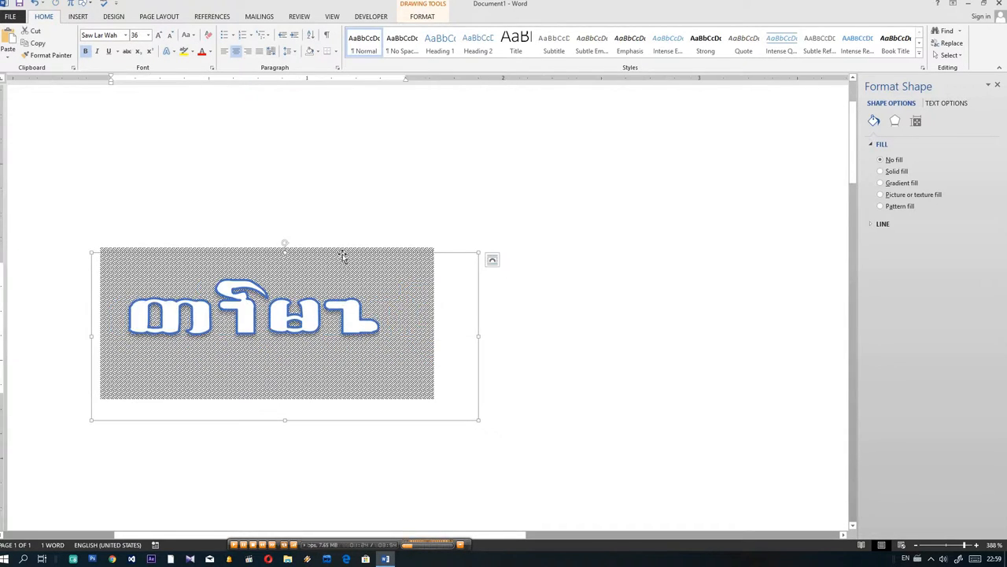
pyautogui.click(343, 253)
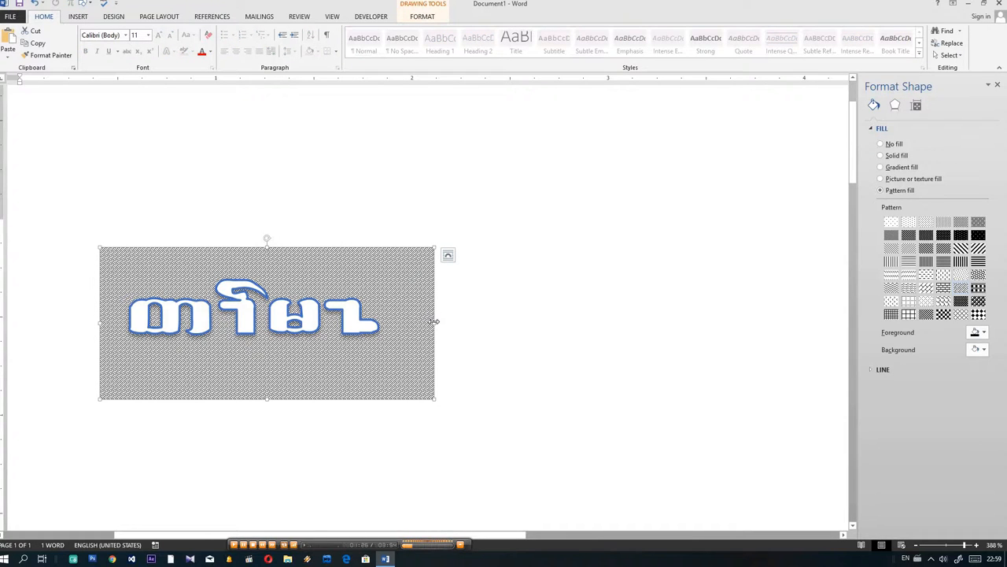
pyautogui.moveTo(434, 321); pyautogui.dragTo(489, 323)
# - Align the WordArt box with the rectangle's upper edge and widen it so the whole word fits on one line
pyautogui.click(462, 318)
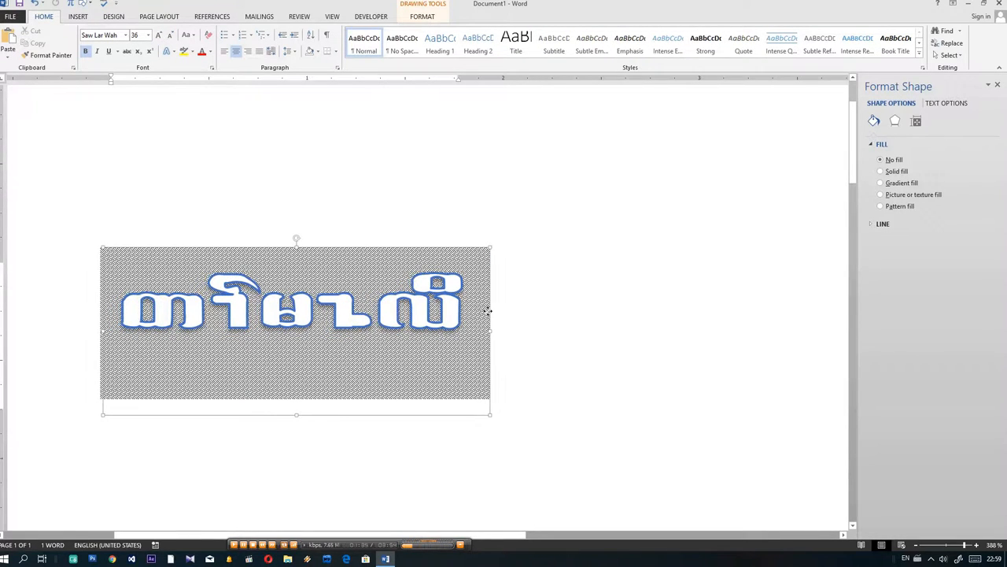
pyautogui.press('BackSpace')
pyautogui.press('BackSpace')
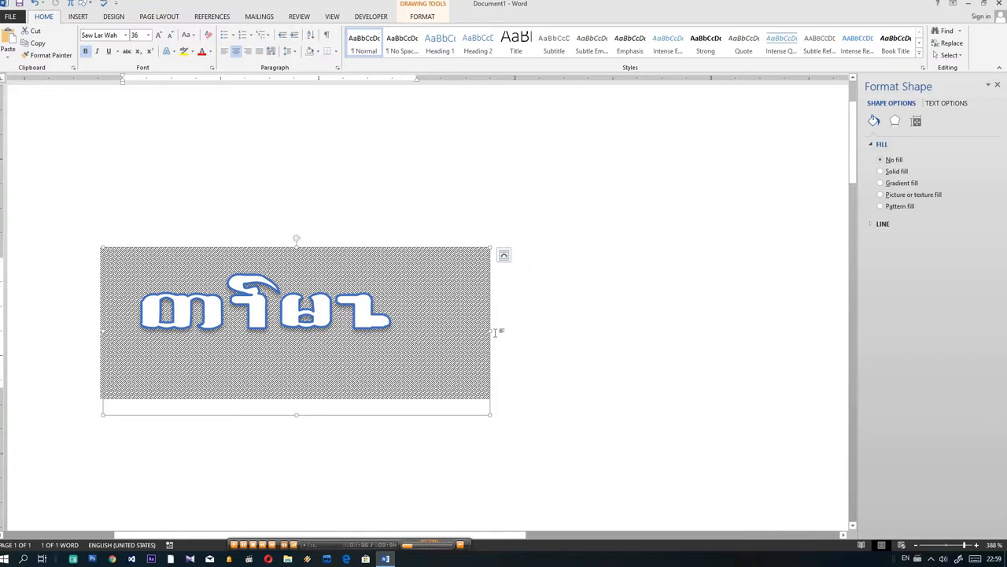
pyautogui.moveTo(491, 329); pyautogui.dragTo(510, 328)
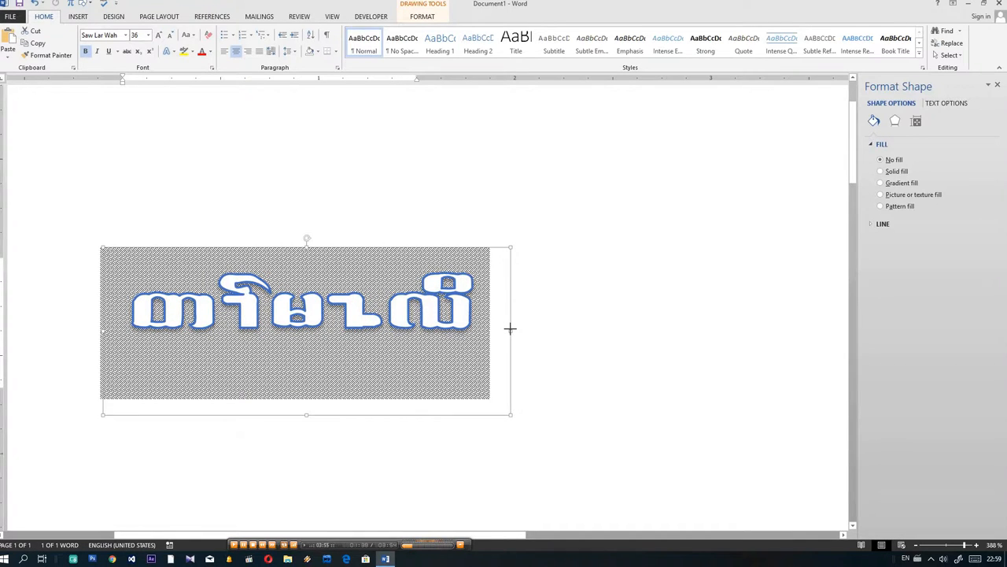
# - Widen the patterned rectangle slightly and raise its lower edge closer to the text
pyautogui.click(101, 288)
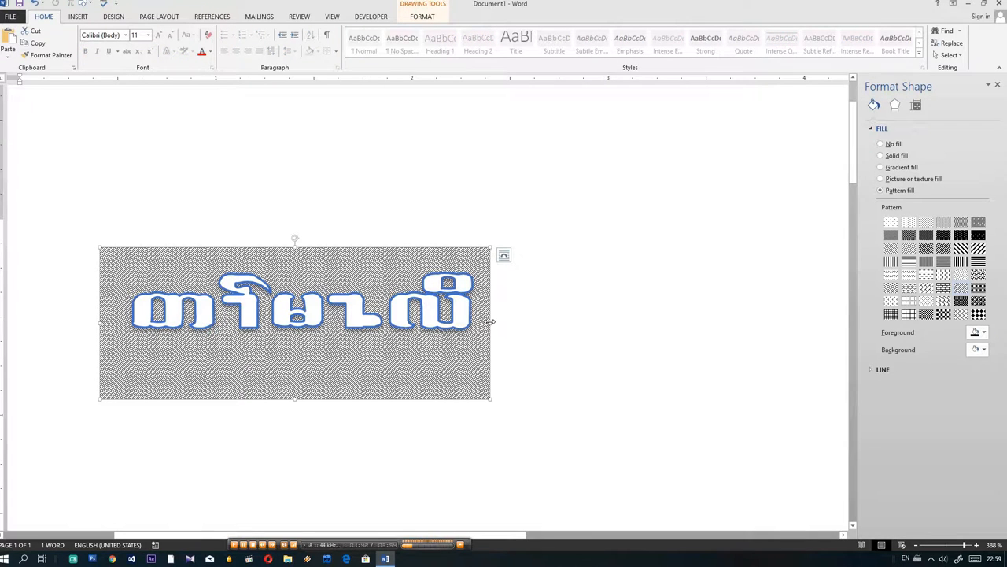
pyautogui.moveTo(502, 322); pyautogui.dragTo(502, 321)
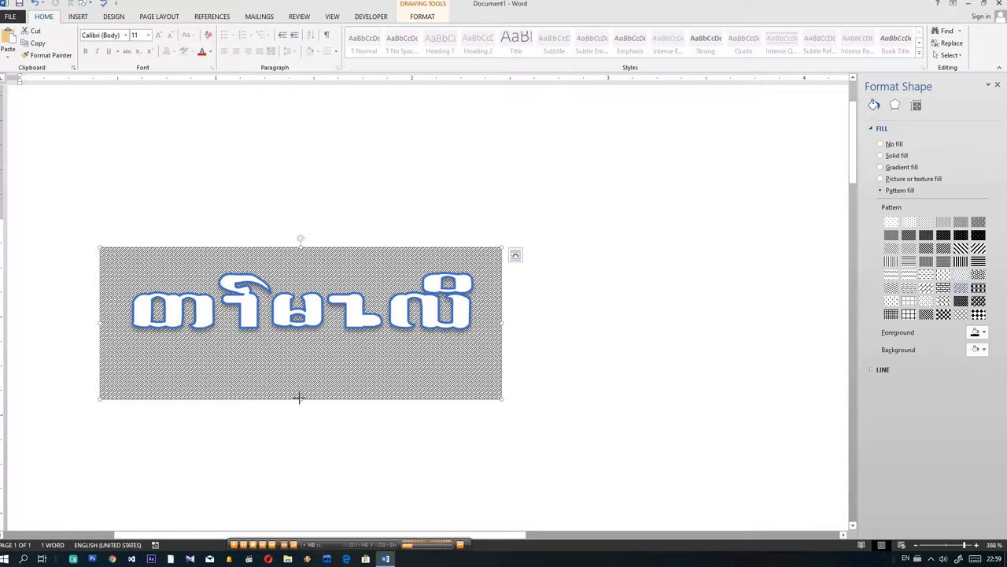
pyautogui.moveTo(299, 398); pyautogui.dragTo(302, 366)
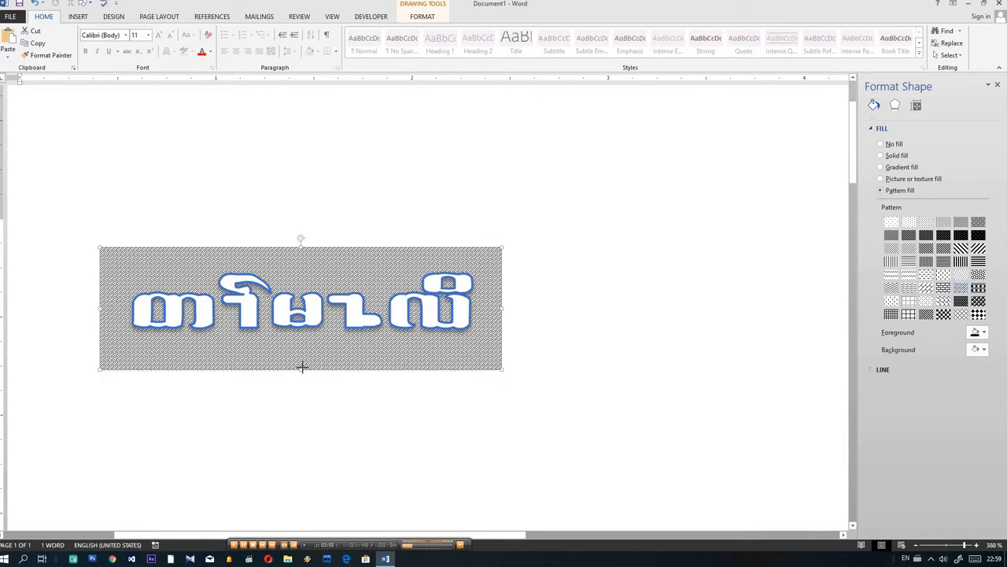
# - Resize the WordArt box to match the rectangle, about 0.61" high and 2.04" wide
pyautogui.click(301, 413)
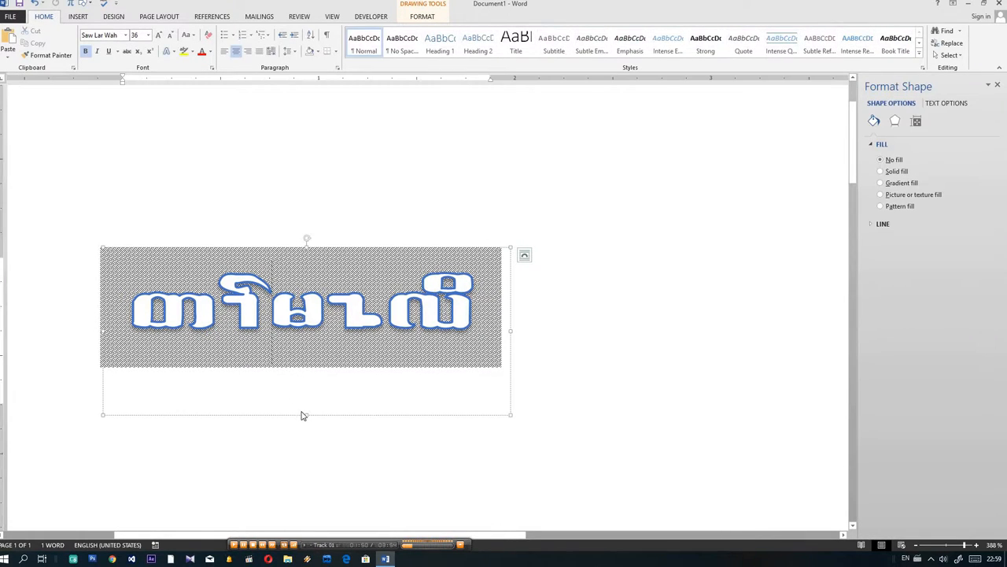
pyautogui.moveTo(306, 408); pyautogui.dragTo(306, 364)
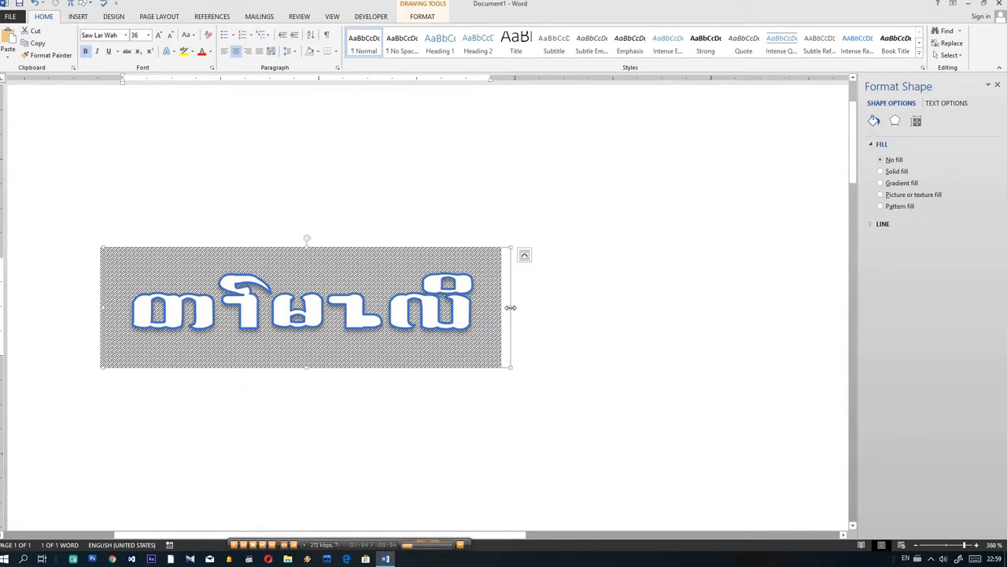
pyautogui.moveTo(510, 307); pyautogui.dragTo(502, 307)
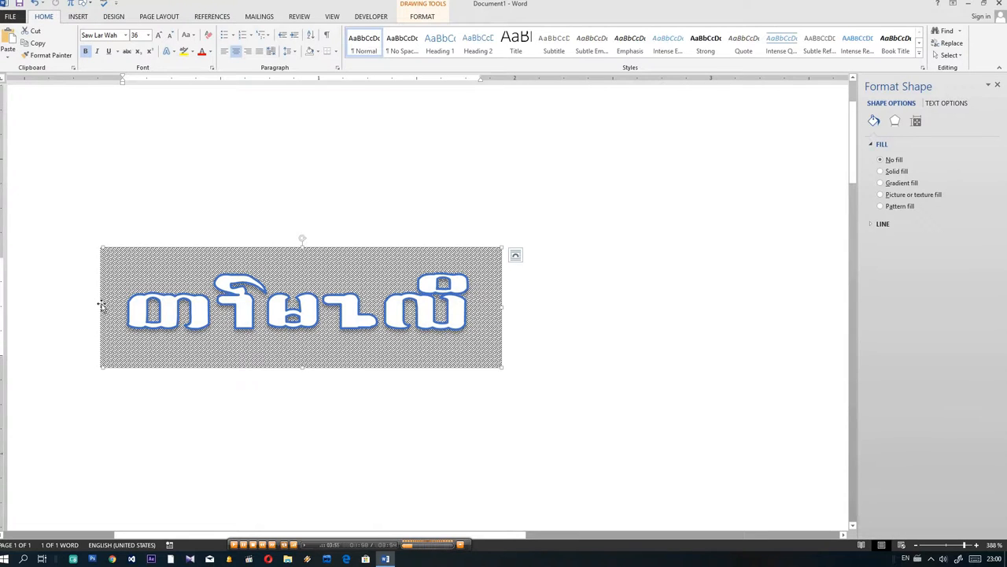
pyautogui.moveTo(100, 307); pyautogui.dragTo(99, 307)
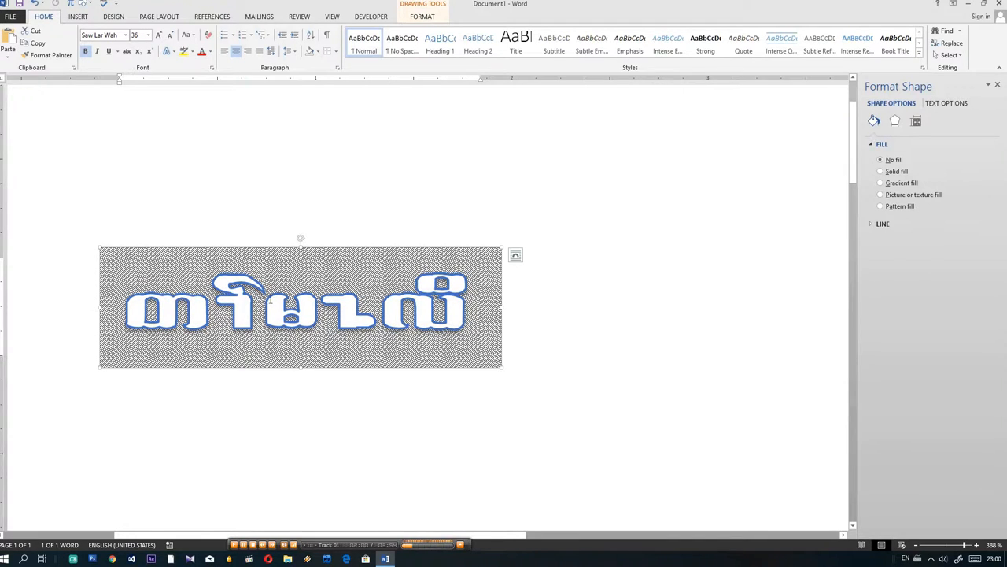
# - Apply the Circle bevel text effect to the WordArt title
pyautogui.click(422, 16)
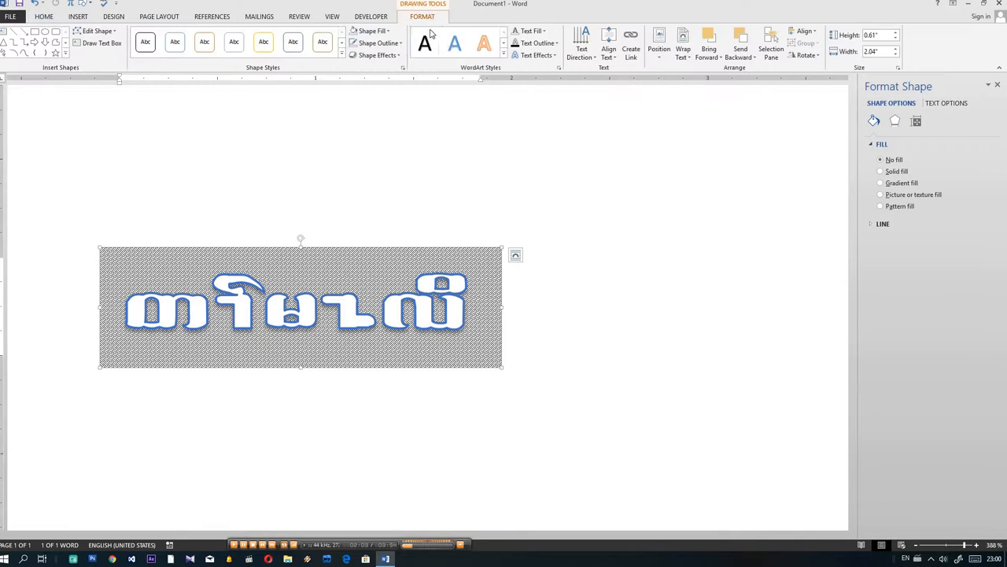
pyautogui.click(547, 60)
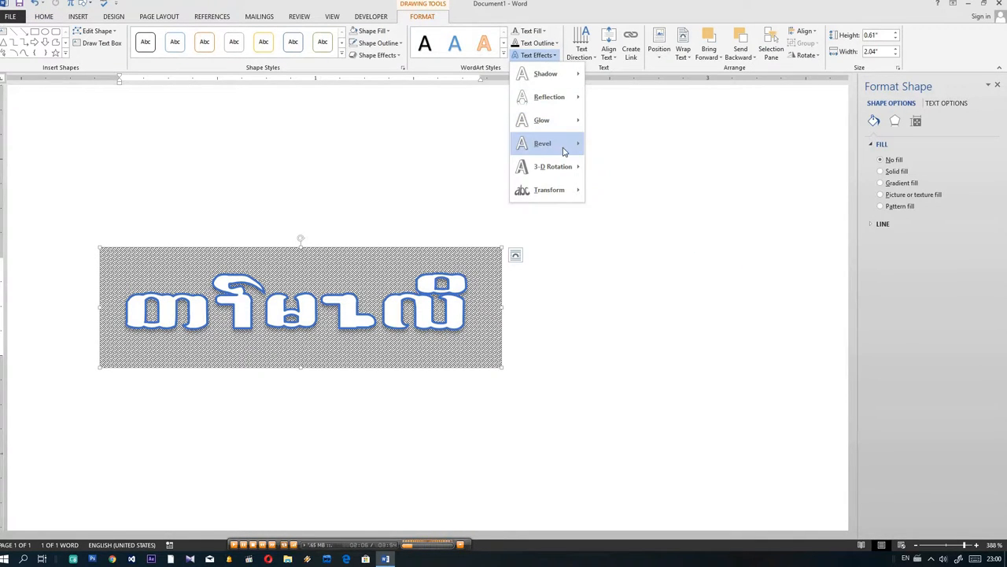
pyautogui.moveTo(563, 144)
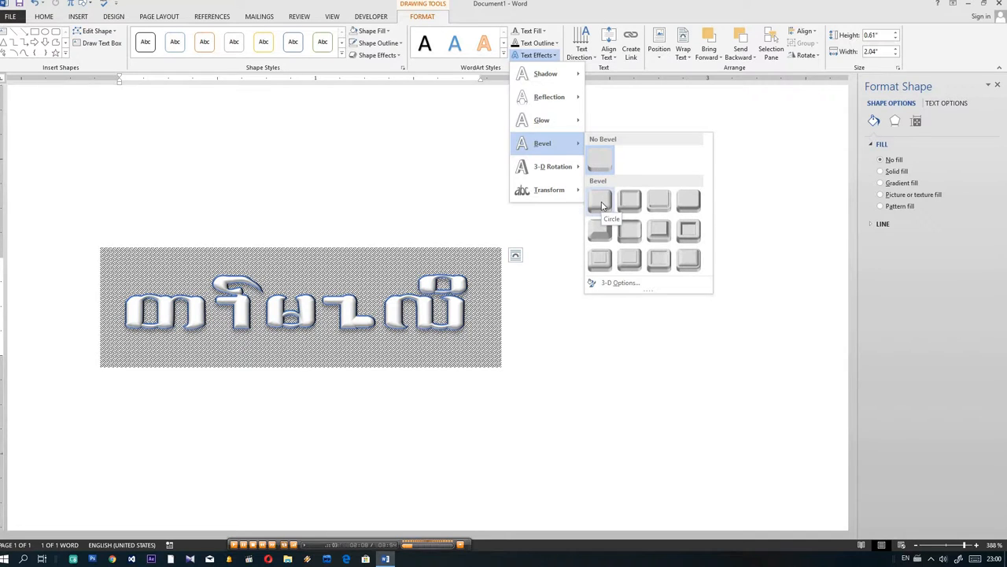
pyautogui.click(603, 203)
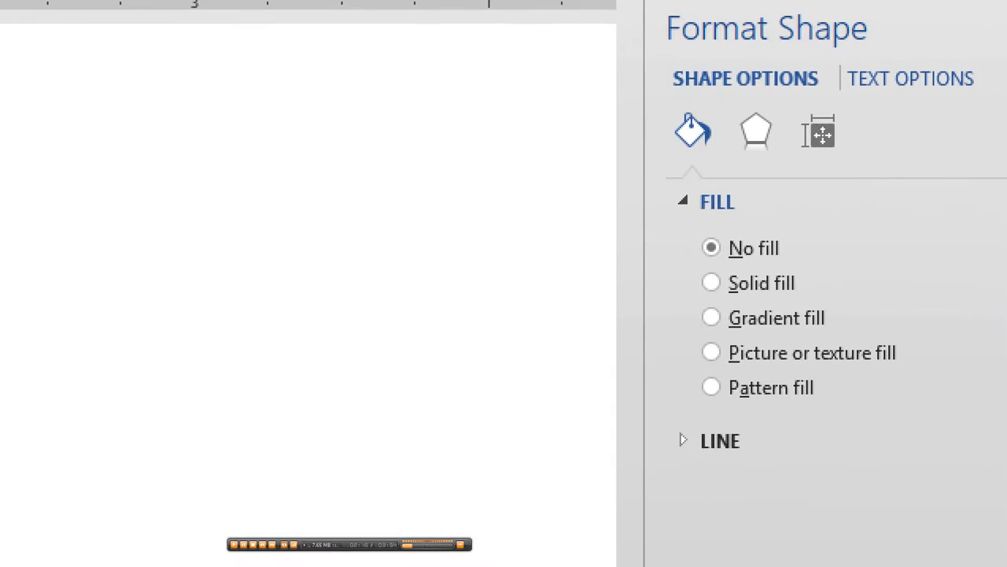
# - Fill the WordArt text with a linear gradient and move its second gradient stop to 28%
pyautogui.moveTo(862, 107)
pyautogui.mouseDown()
pyautogui.moveTo(840, 78)
pyautogui.moveTo(990, 70)
pyautogui.moveTo(869, 110)
pyautogui.moveTo(840, 99)
pyautogui.mouseUp()
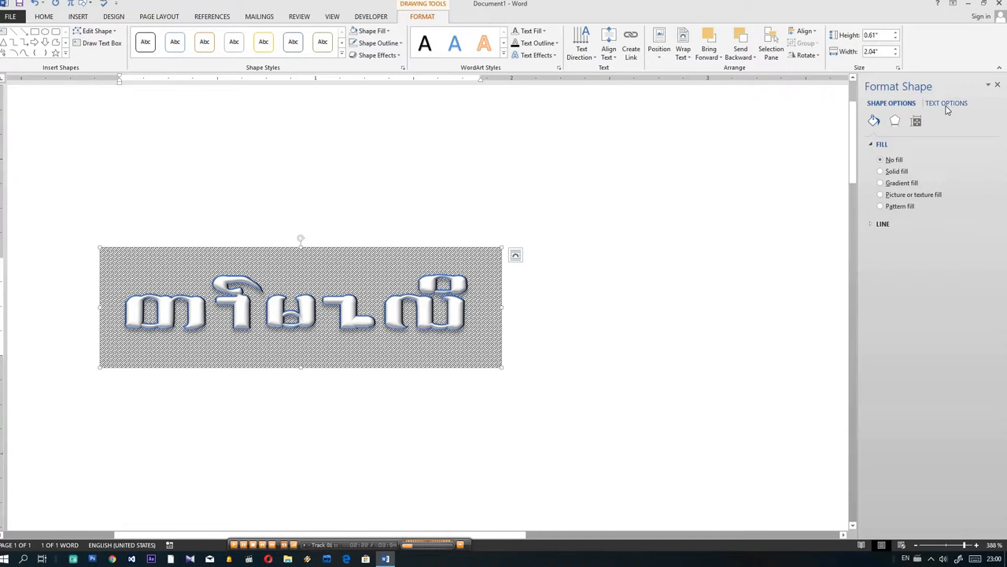
pyautogui.click(948, 107)
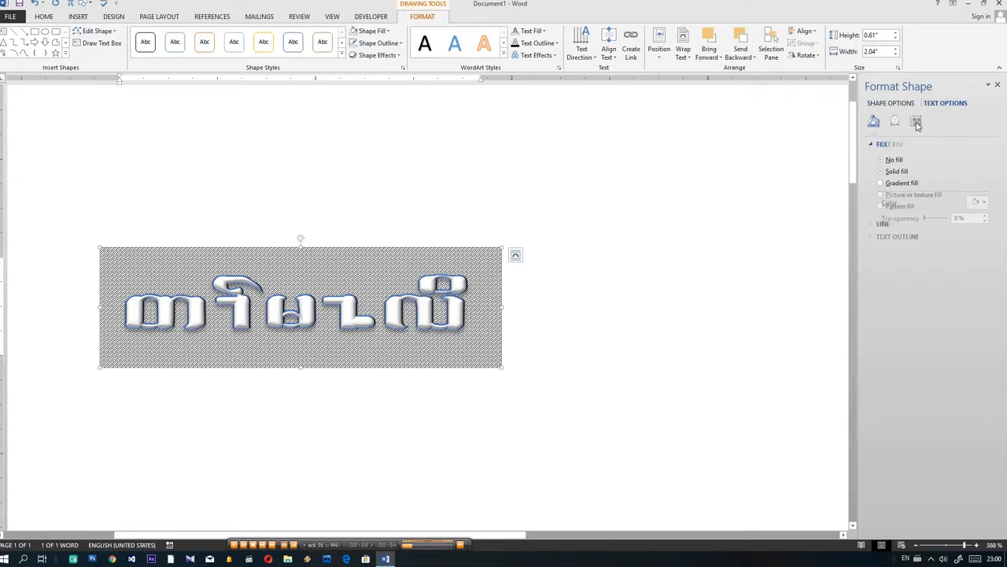
pyautogui.click(881, 184)
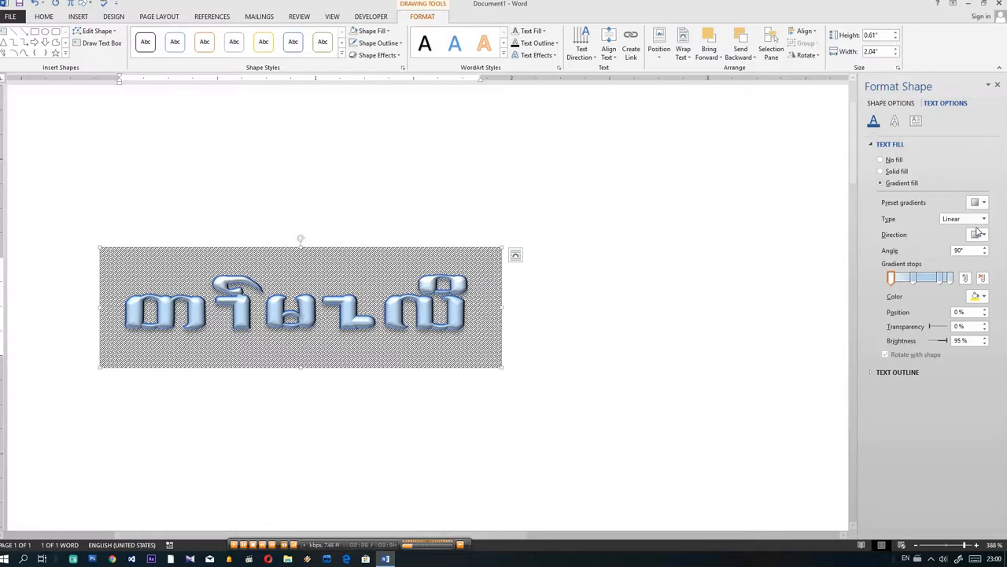
pyautogui.click(911, 281)
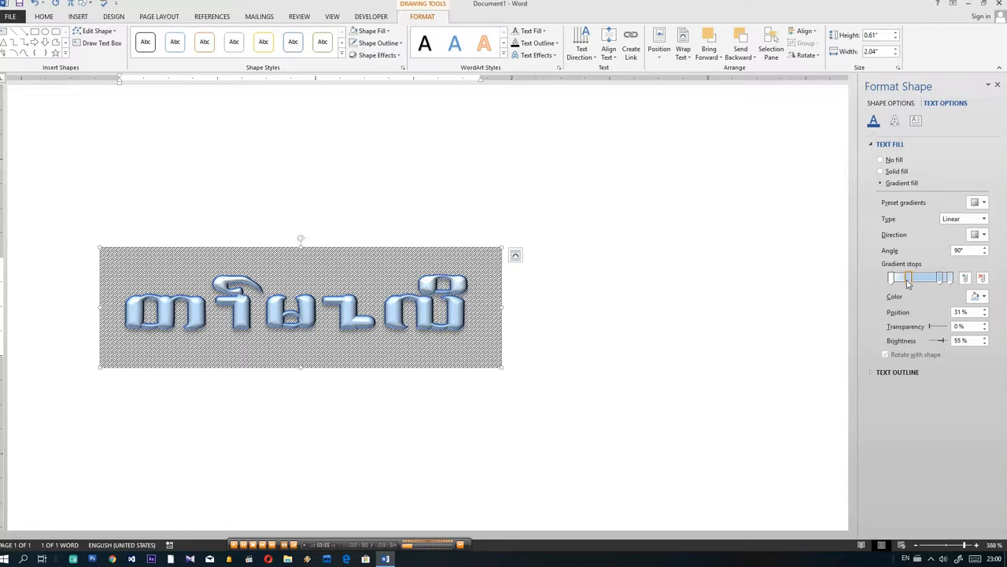
pyautogui.moveTo(907, 283); pyautogui.dragTo(896, 285)
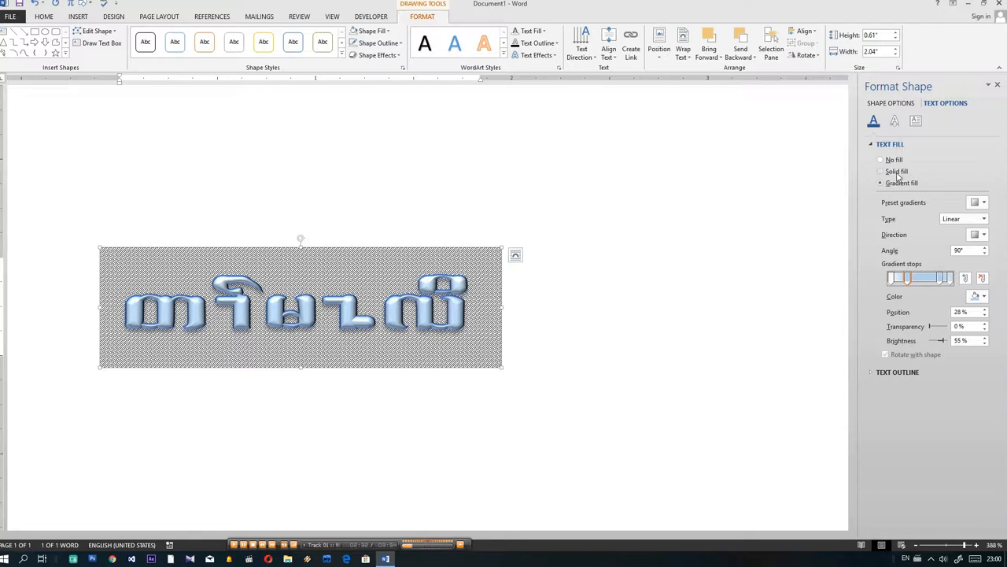
# - Add a 2 pt glow around the WordArt text
pyautogui.click(895, 121)
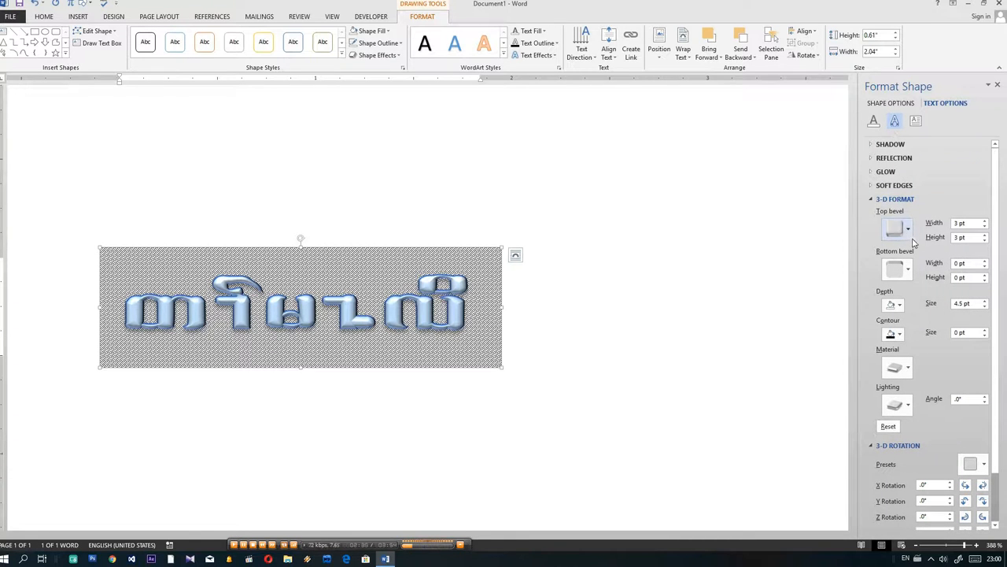
pyautogui.click(880, 172)
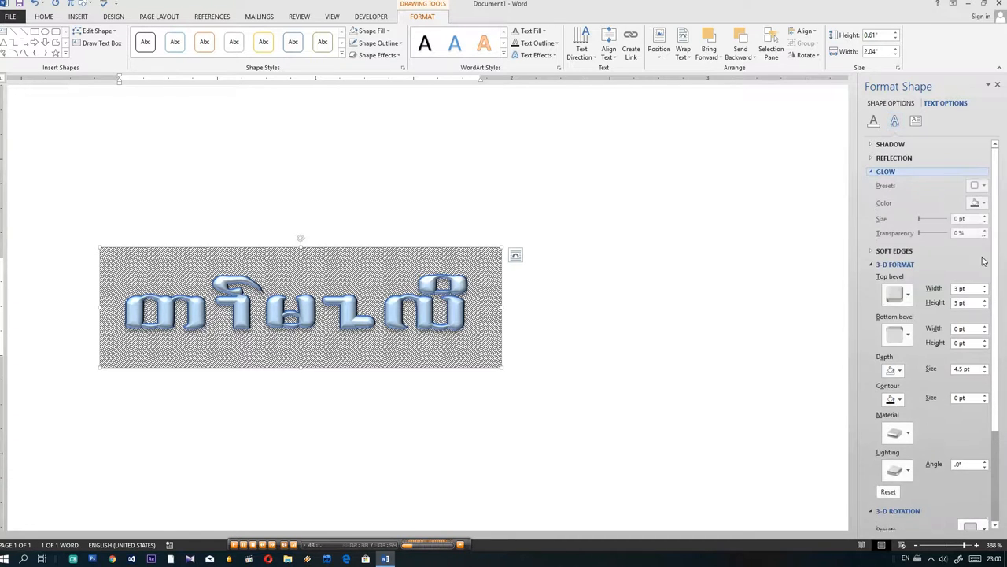
pyautogui.click(983, 217)
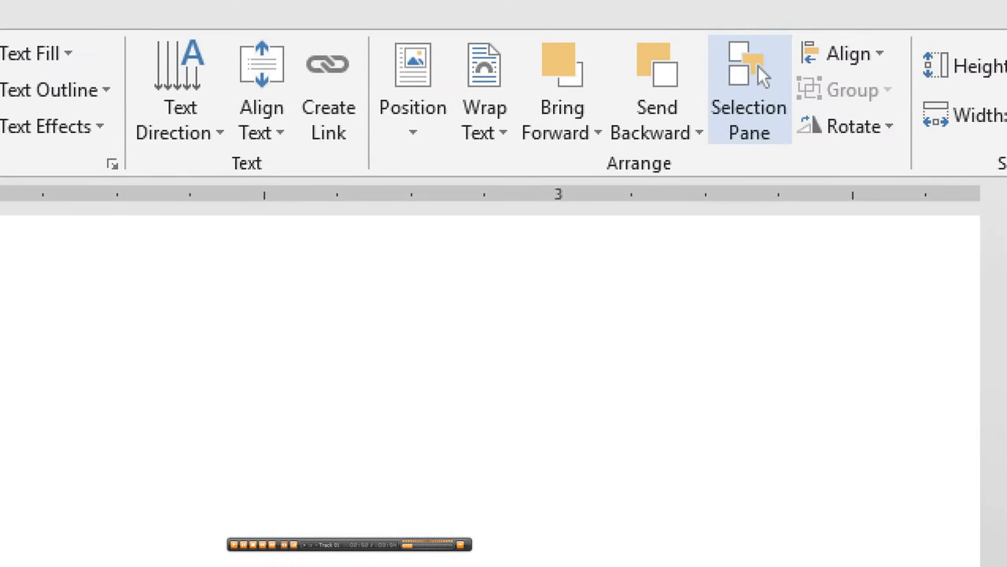
# - Select both Text Box 1 and Rectangle 9 and group them into one object
pyautogui.moveTo(741, 163)
pyautogui.mouseDown()
pyautogui.moveTo(726, 91)
pyautogui.moveTo(767, 4)
pyautogui.mouseUp()
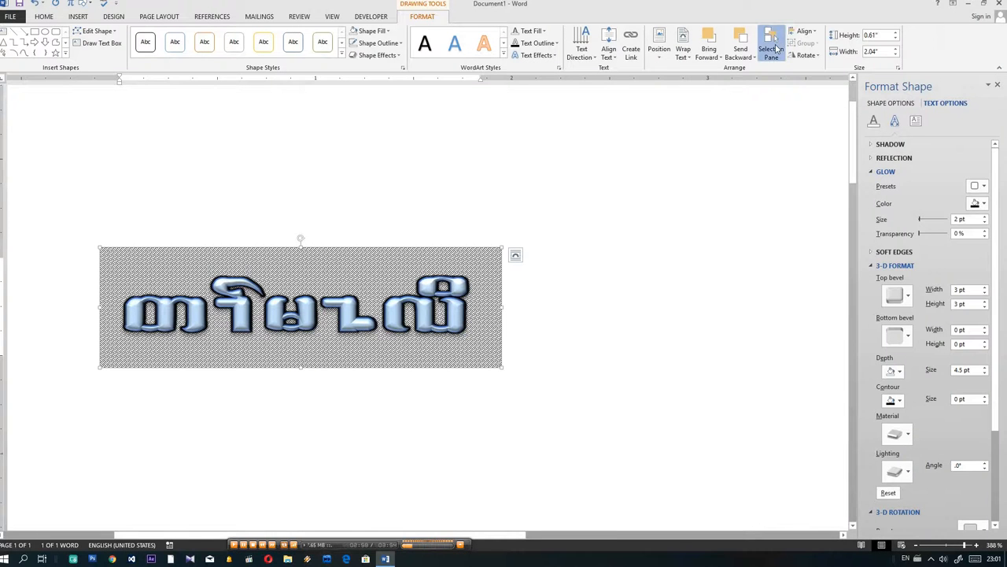
pyautogui.click(776, 55)
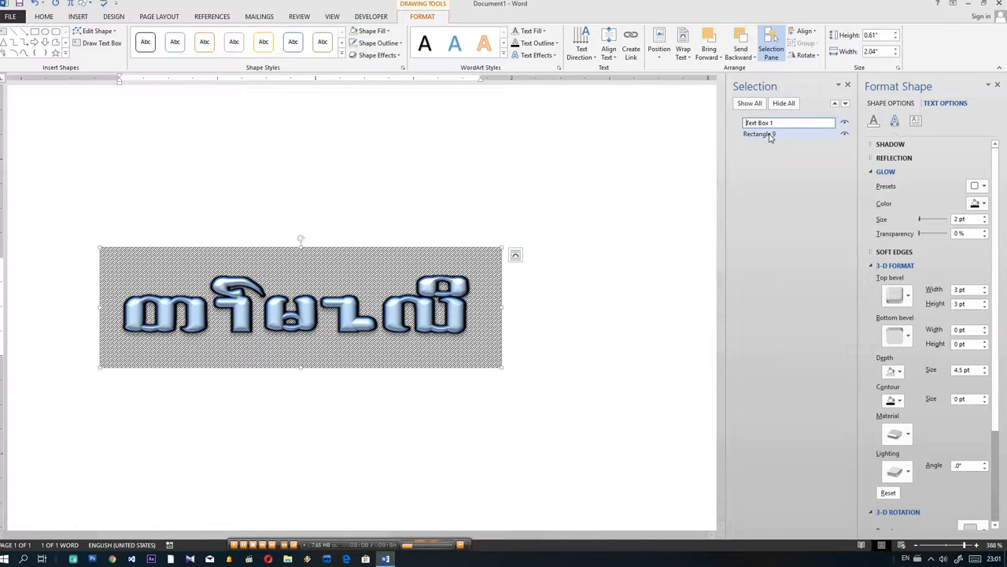
pyautogui.click(769, 131)
pyautogui.keyDown('ctrl'); pyautogui.click(759, 122); pyautogui.keyUp('ctrl')
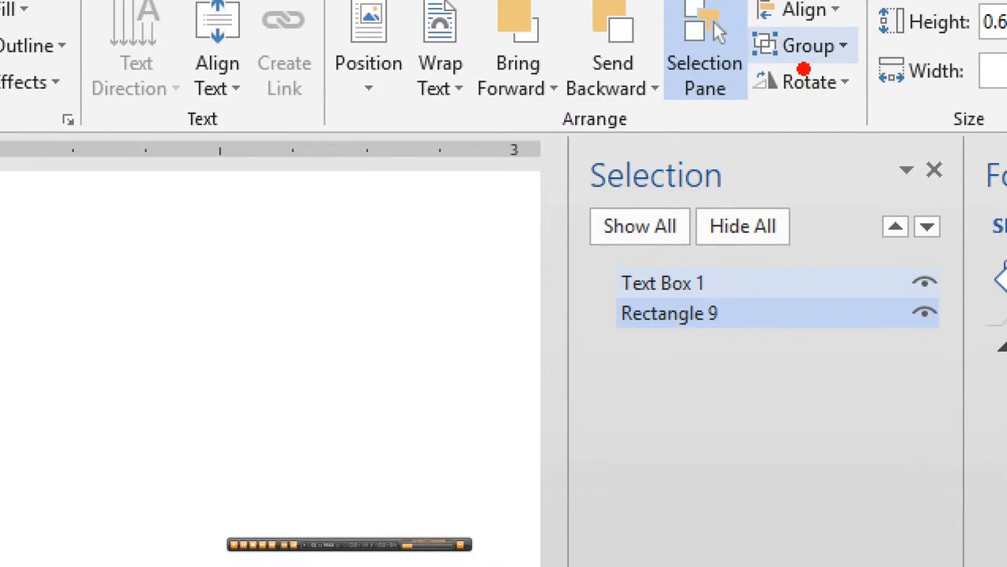
pyautogui.moveTo(832, 49)
pyautogui.mouseDown()
pyautogui.moveTo(753, 61)
pyautogui.moveTo(822, 23)
pyautogui.moveTo(799, 62)
pyautogui.mouseUp()
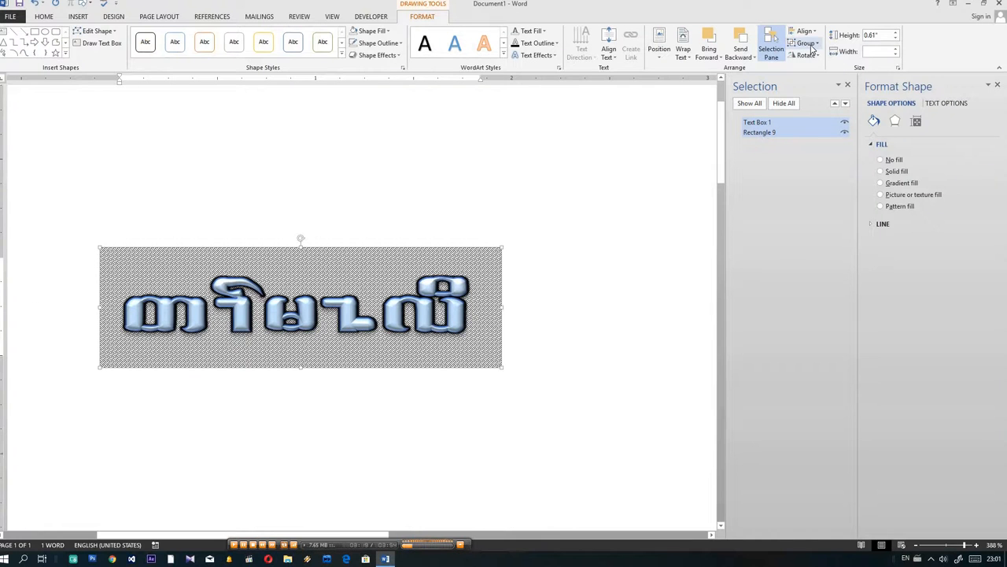
pyautogui.click(804, 46)
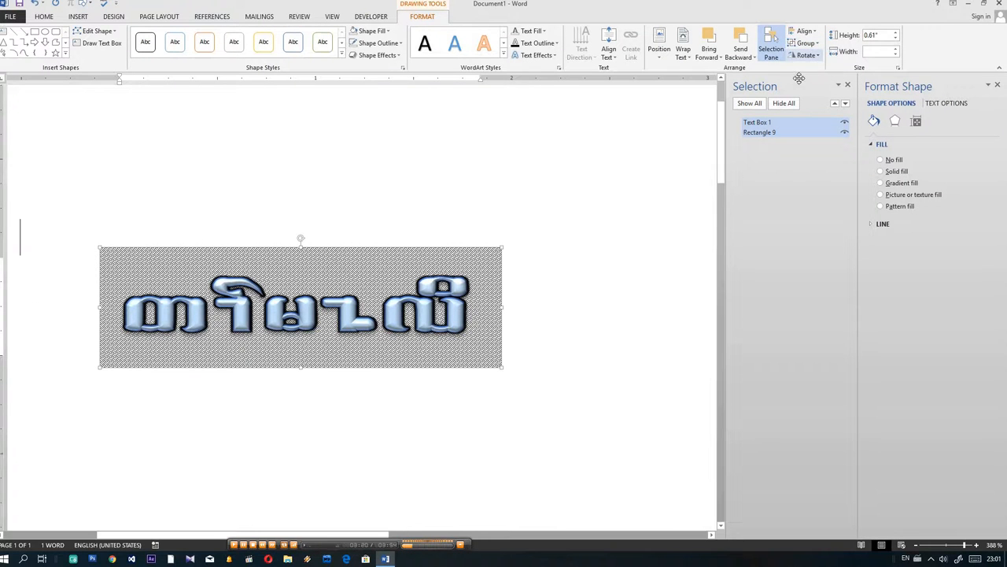
pyautogui.click(810, 58)
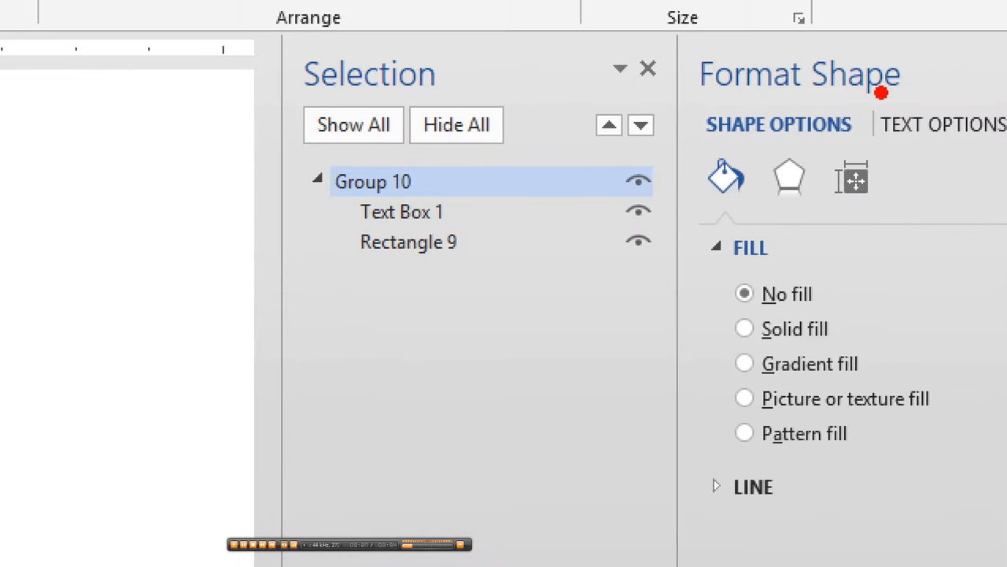
# - Give the grouped object a top bevel, trying the first preset and settling on the second one in the first bevel row
pyautogui.moveTo(813, 149)
pyautogui.mouseDown()
pyautogui.moveTo(691, 132)
pyautogui.moveTo(829, 87)
pyautogui.moveTo(864, 153)
pyautogui.moveTo(784, 135)
pyautogui.mouseUp()
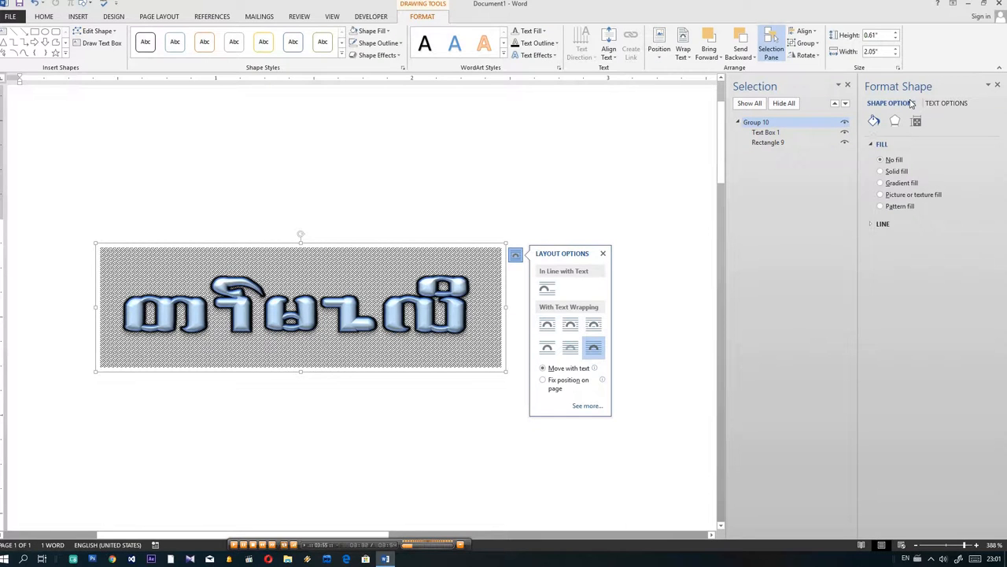
pyautogui.click(896, 123)
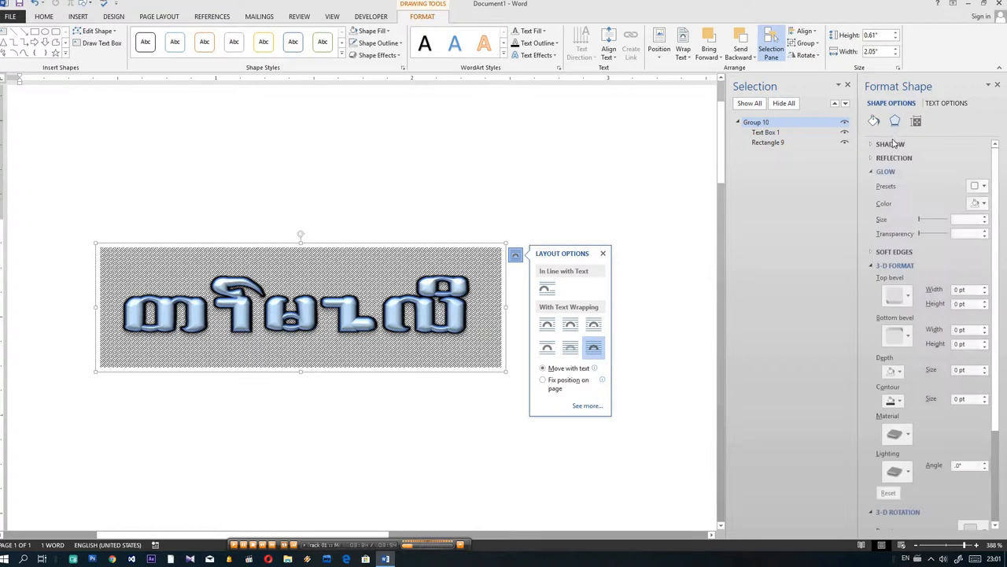
pyautogui.click(908, 297)
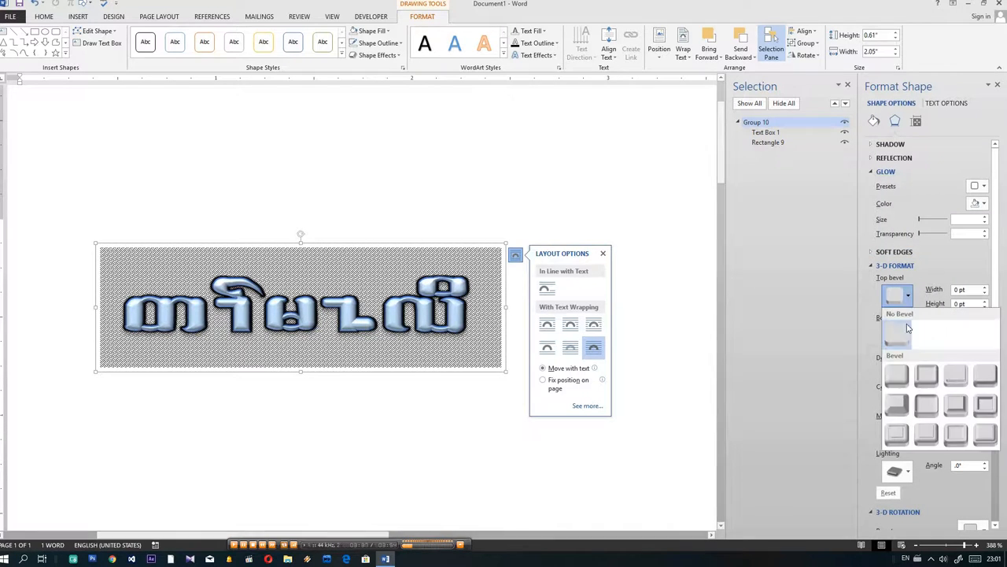
pyautogui.click(904, 376)
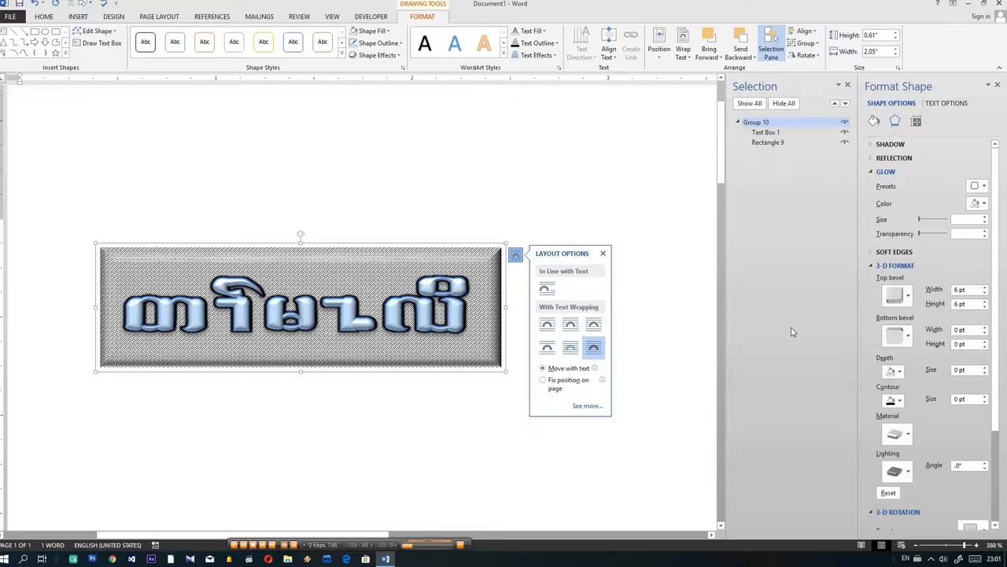
pyautogui.click(908, 297)
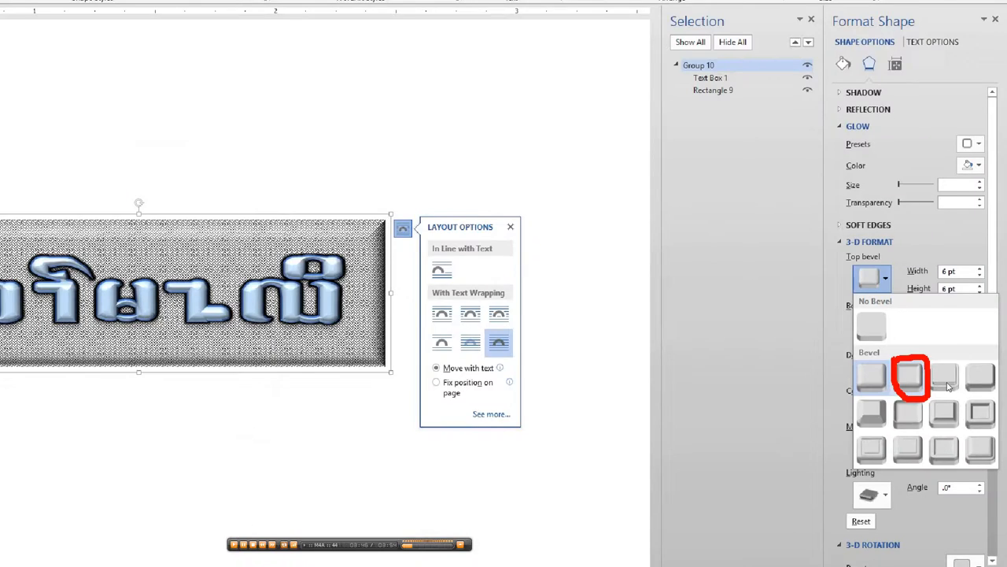
pyautogui.click(897, 386)
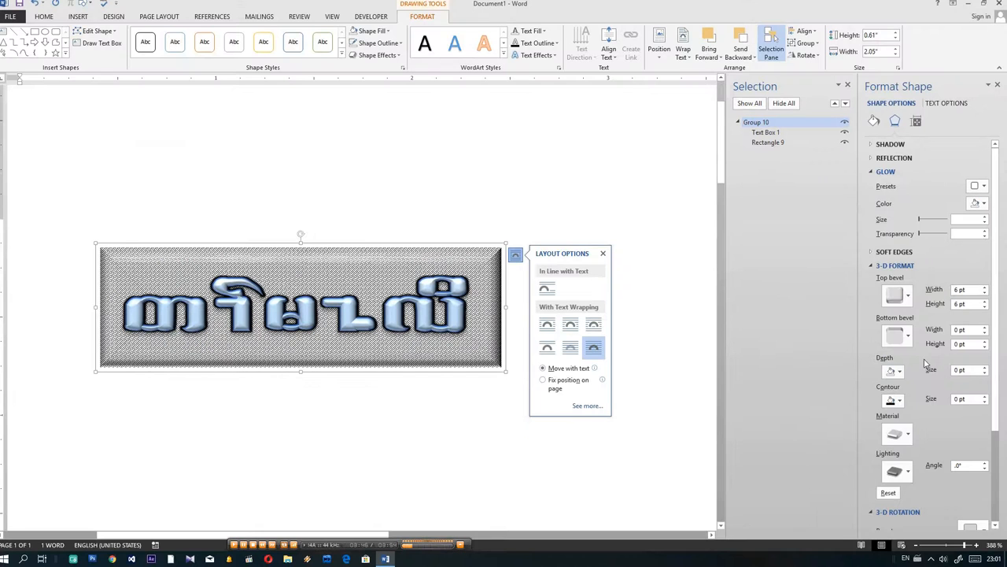
pyautogui.click(895, 296)
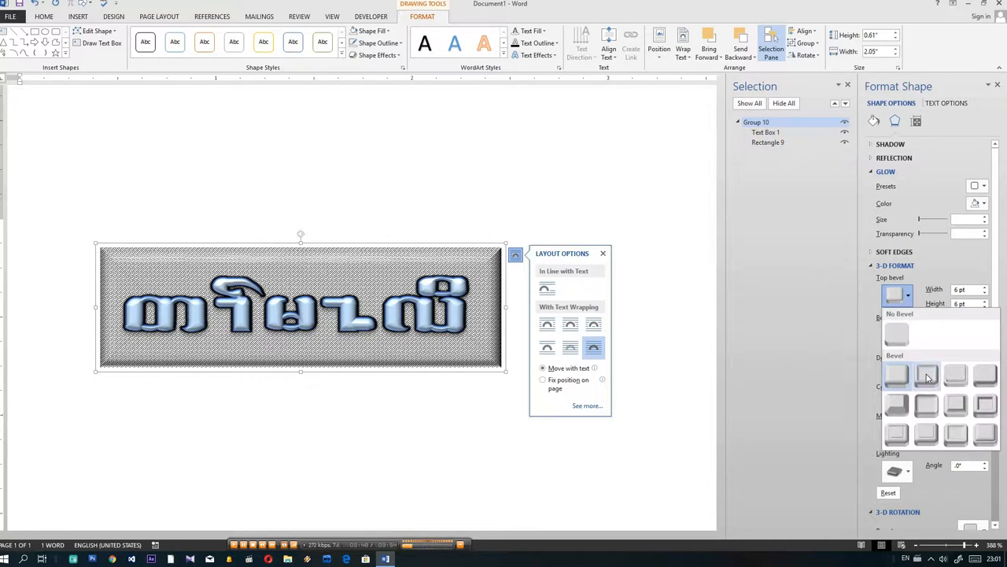
pyautogui.click(932, 376)
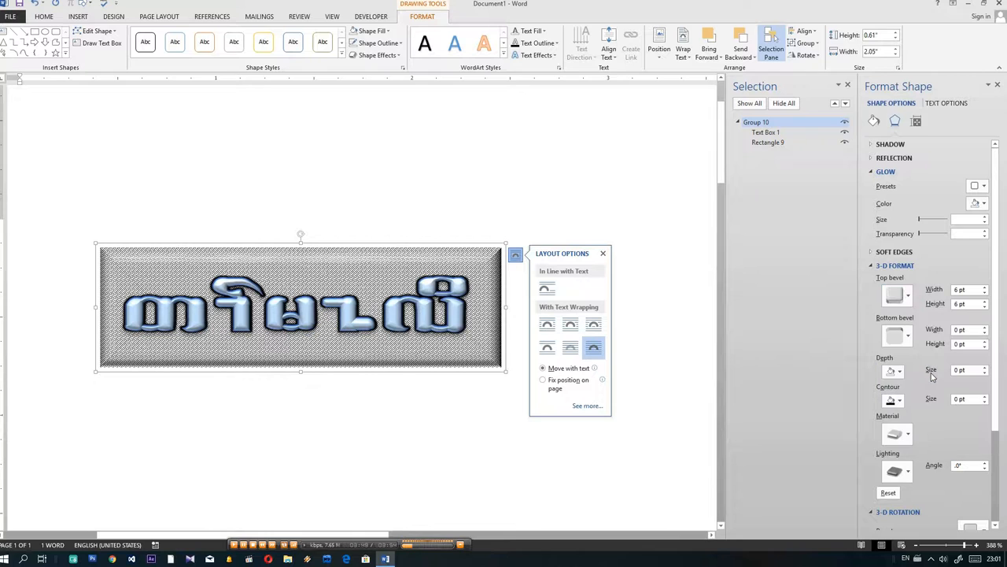
# - Set the group's top bevel to 7.5 pt wide and 18.5 pt high
pyautogui.click(984, 289)
pyautogui.click(983, 289)
pyautogui.click(984, 289)
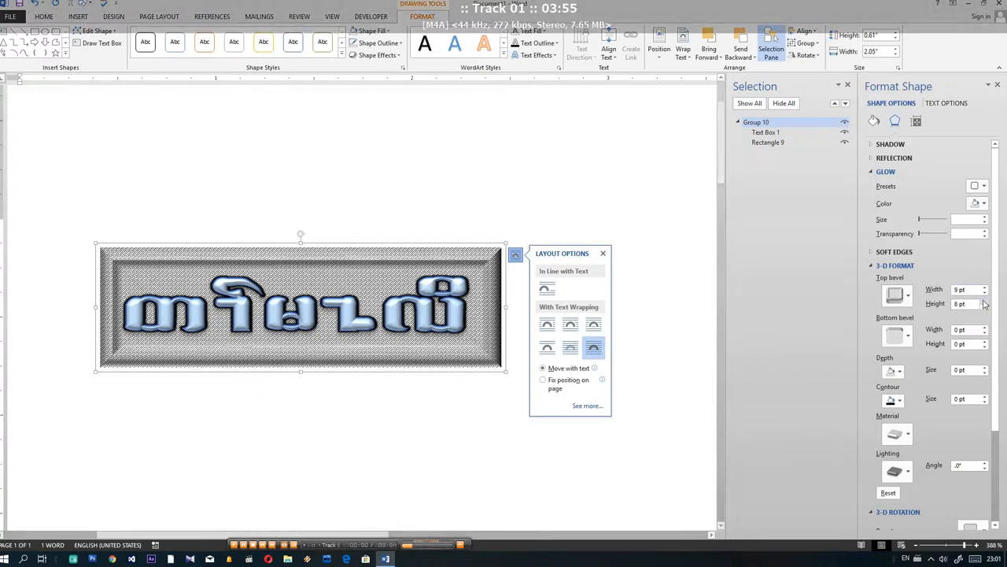
pyautogui.click(983, 301)
pyautogui.click(984, 302)
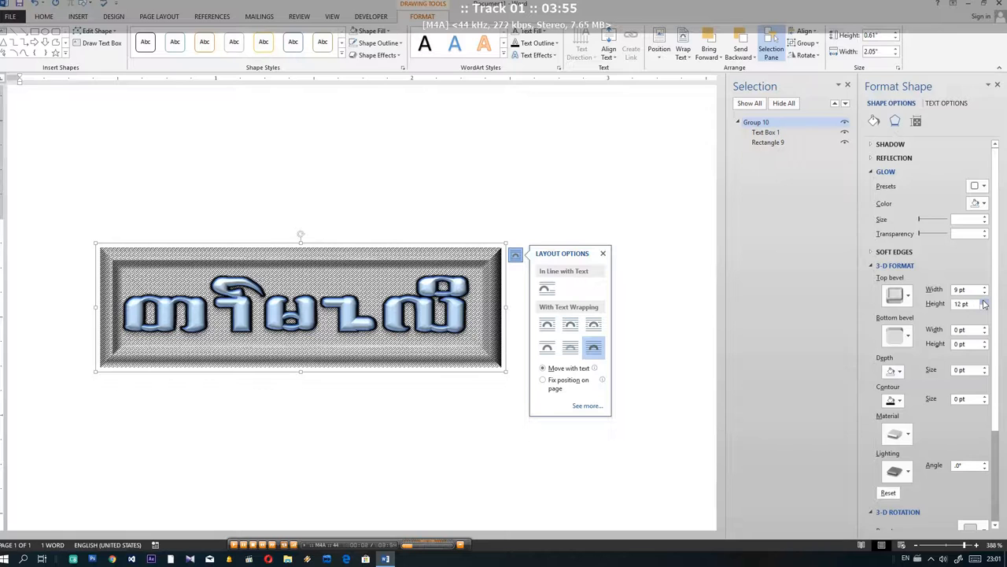
pyautogui.click(984, 302)
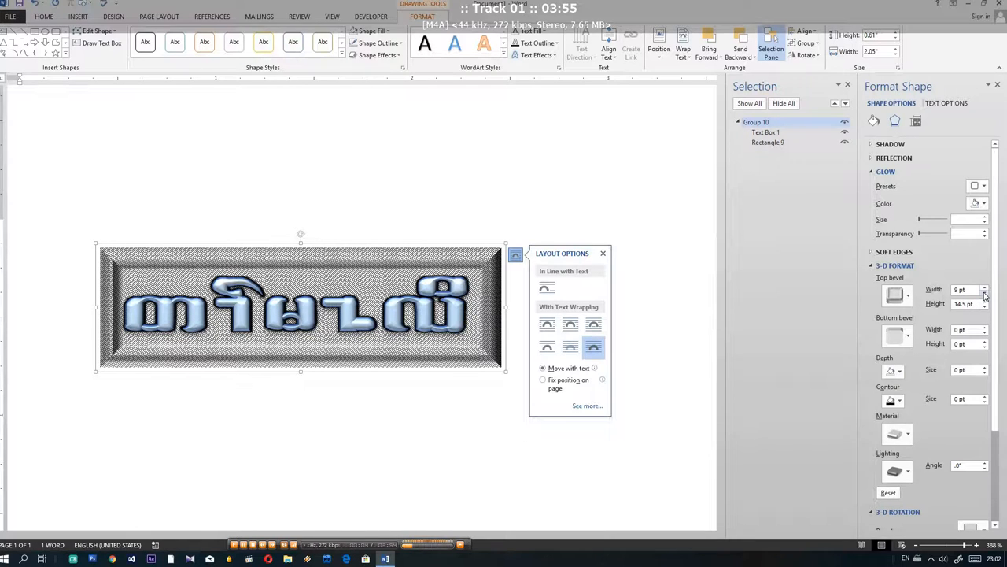
pyautogui.click(985, 293)
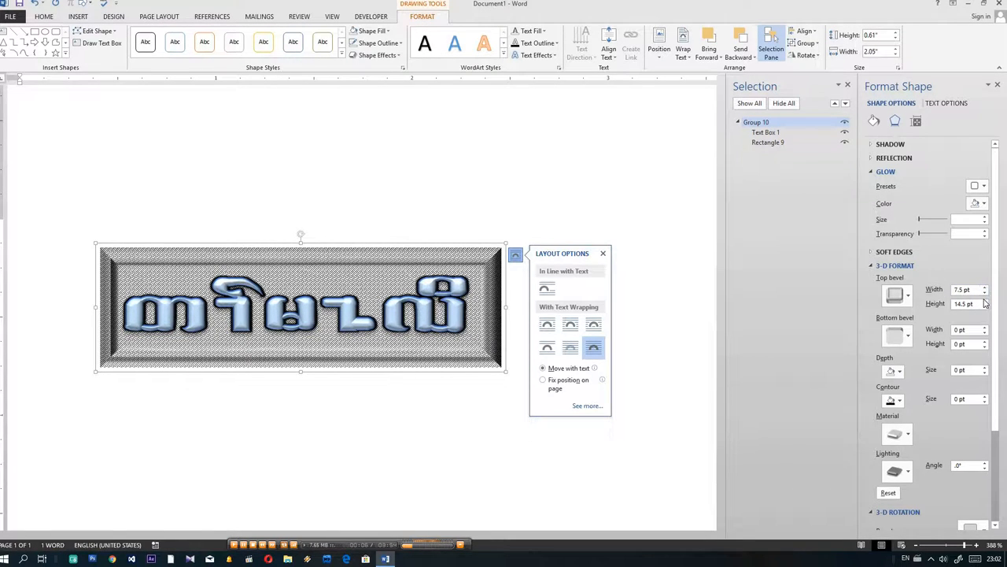
pyautogui.click(985, 302)
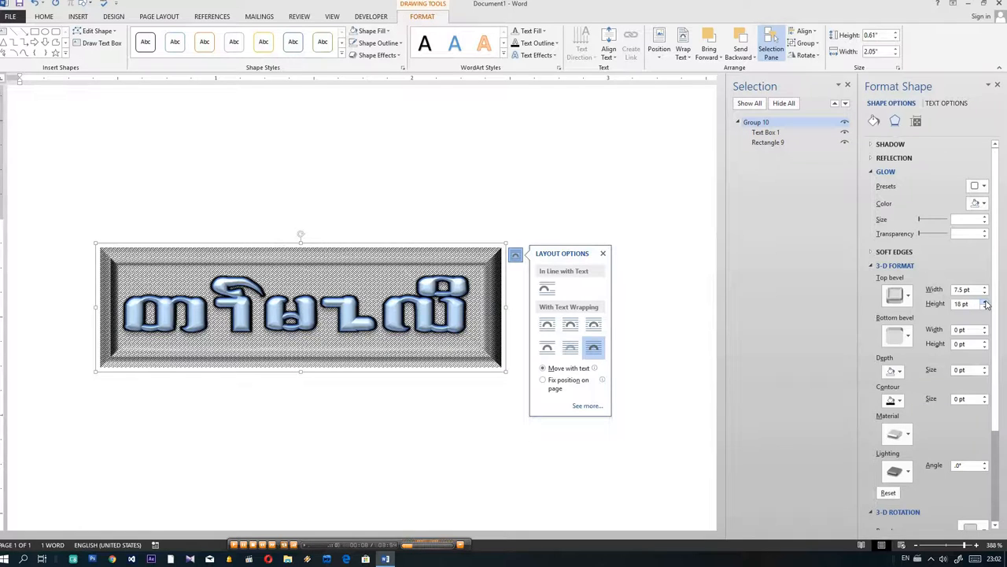
# - Change the group's 3-D material to a darker surface
pyautogui.click(903, 435)
pyautogui.press('Escape')
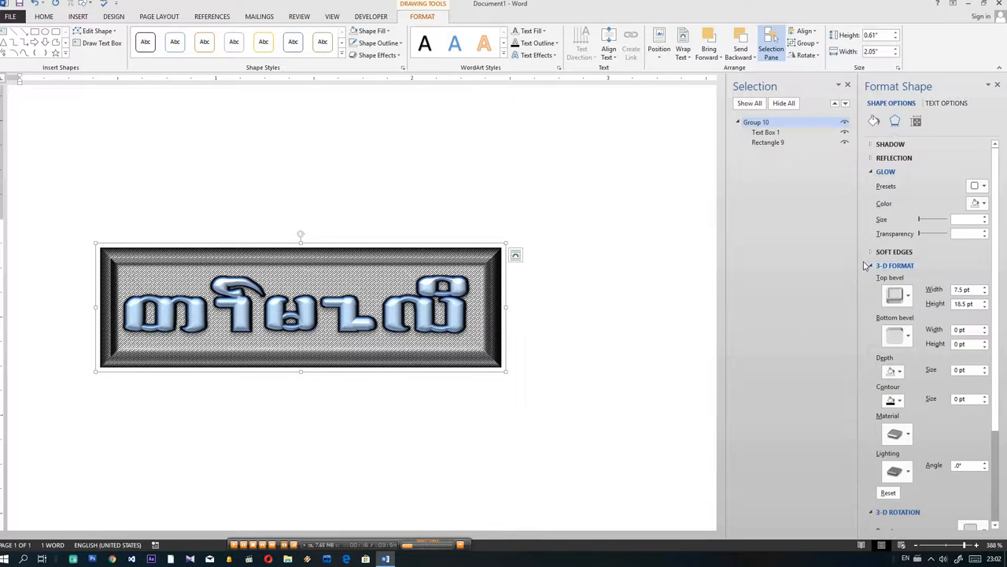
# - Try turning the group about its X axis with 3-D rotation, going to 310° and returning to 360°
pyautogui.click(898, 266)
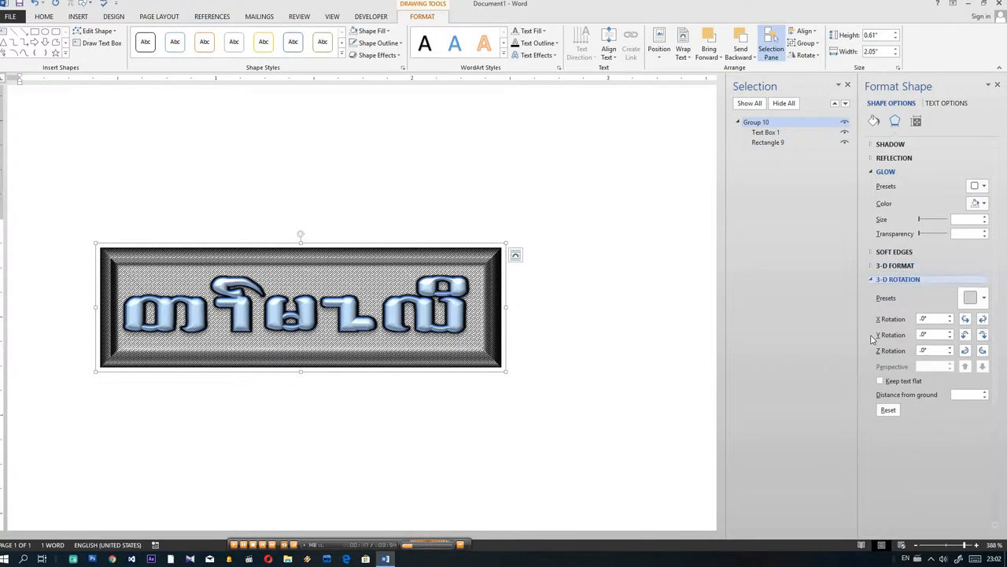
pyautogui.click(982, 321)
pyautogui.click(966, 321)
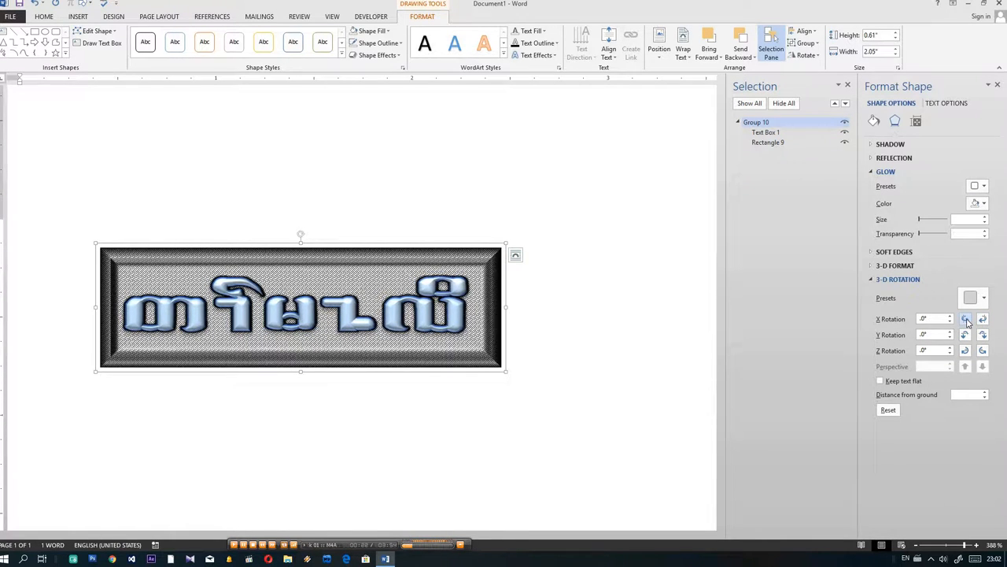
pyautogui.click(967, 320)
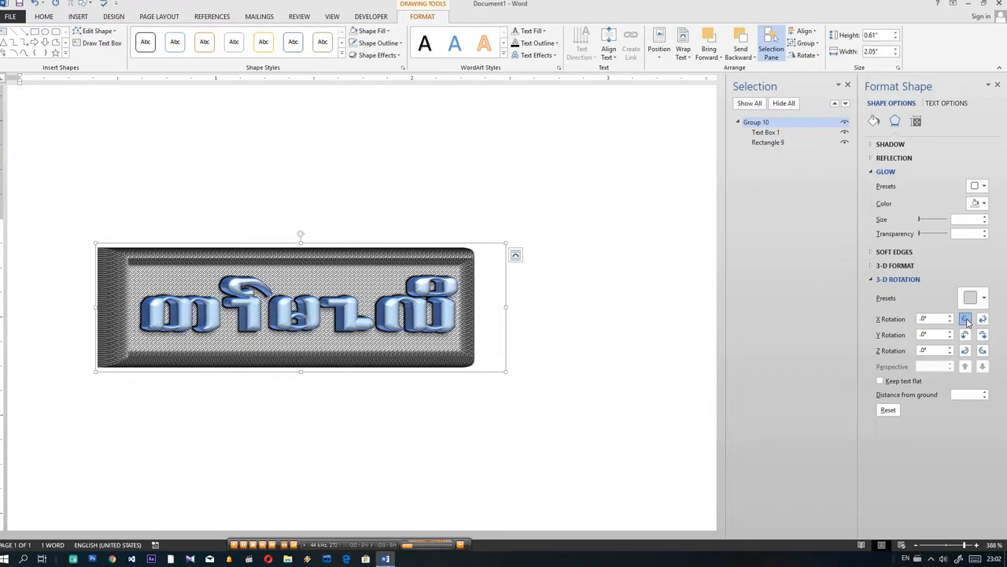
pyautogui.click(966, 320)
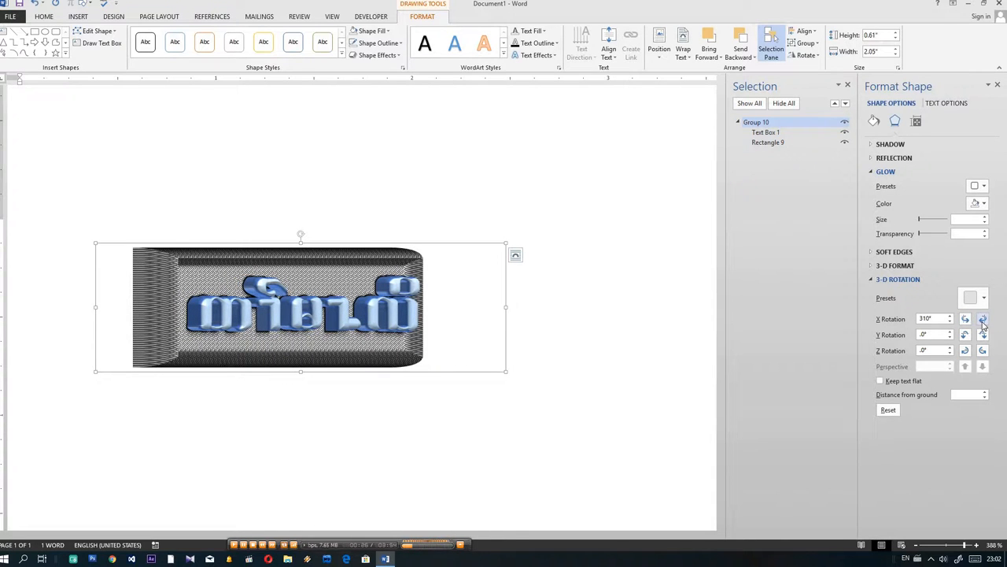
pyautogui.click(983, 321)
pyautogui.click(983, 321)
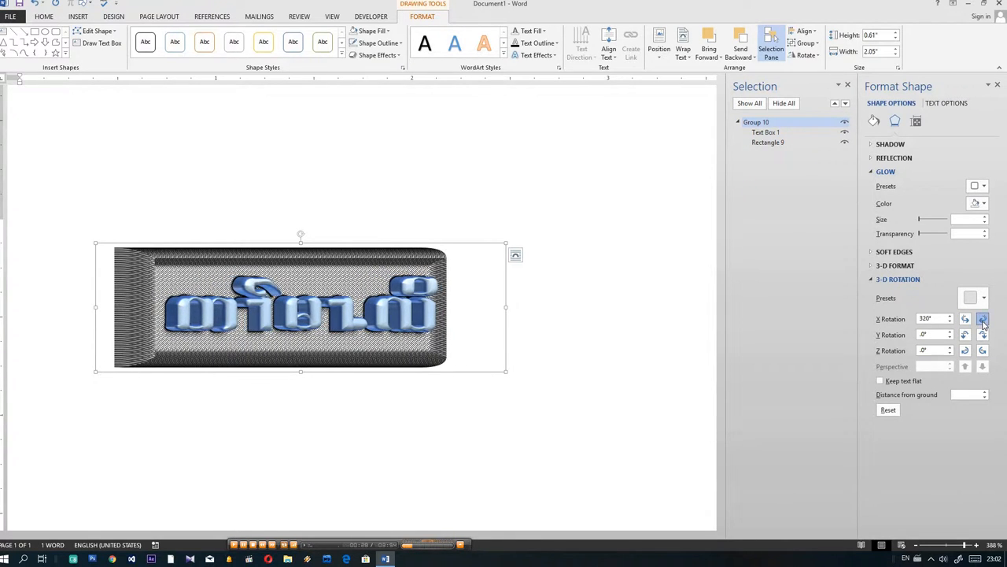
pyautogui.click(983, 321)
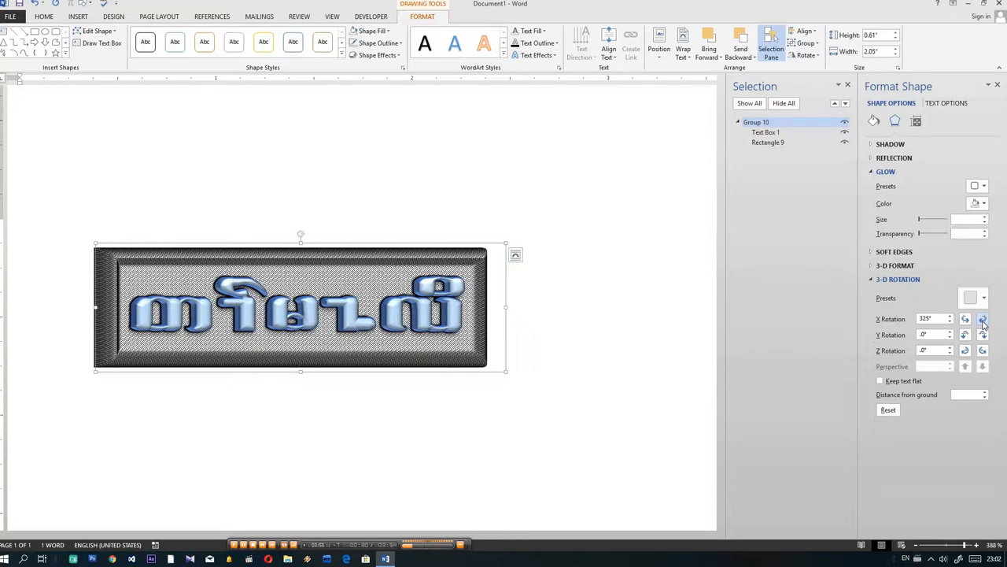
pyautogui.click(982, 321)
pyautogui.click(982, 321)
pyautogui.click(983, 321)
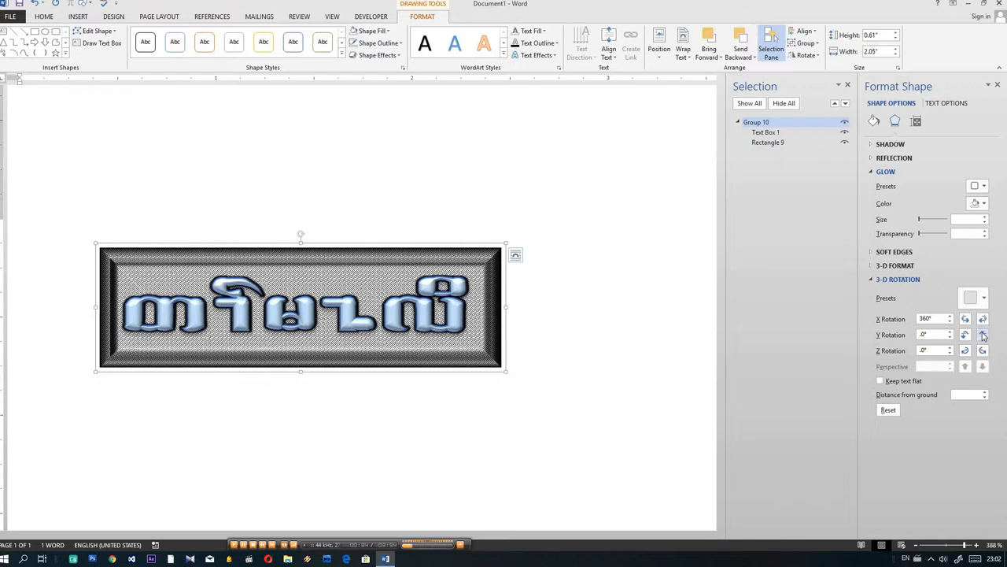
# - Try tilting the group about its Y axis in both directions, stopping at 355°, and deselect it
pyautogui.click(983, 336)
pyautogui.click(983, 336)
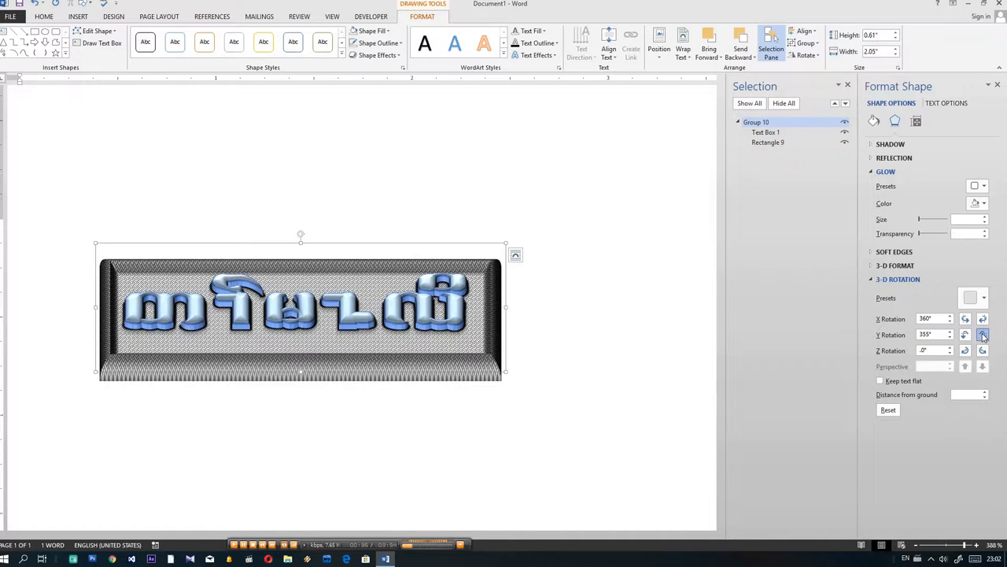
pyautogui.click(983, 336)
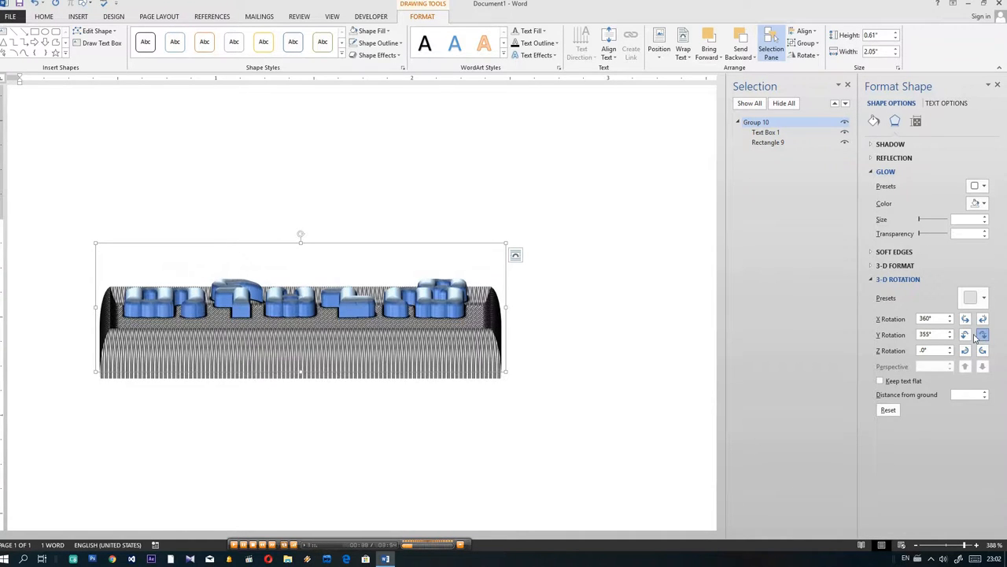
pyautogui.click(966, 335)
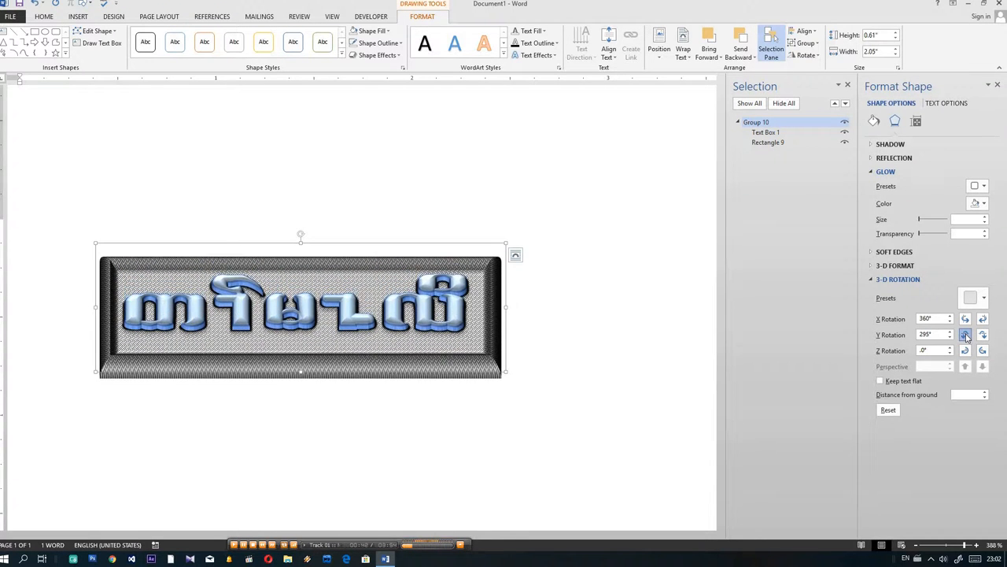
pyautogui.click(966, 336)
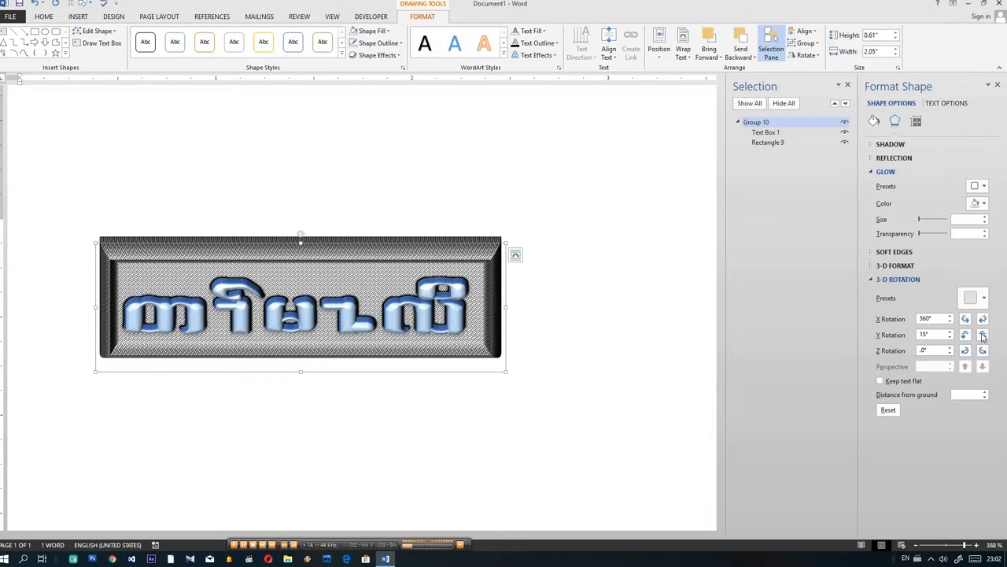
pyautogui.click(983, 335)
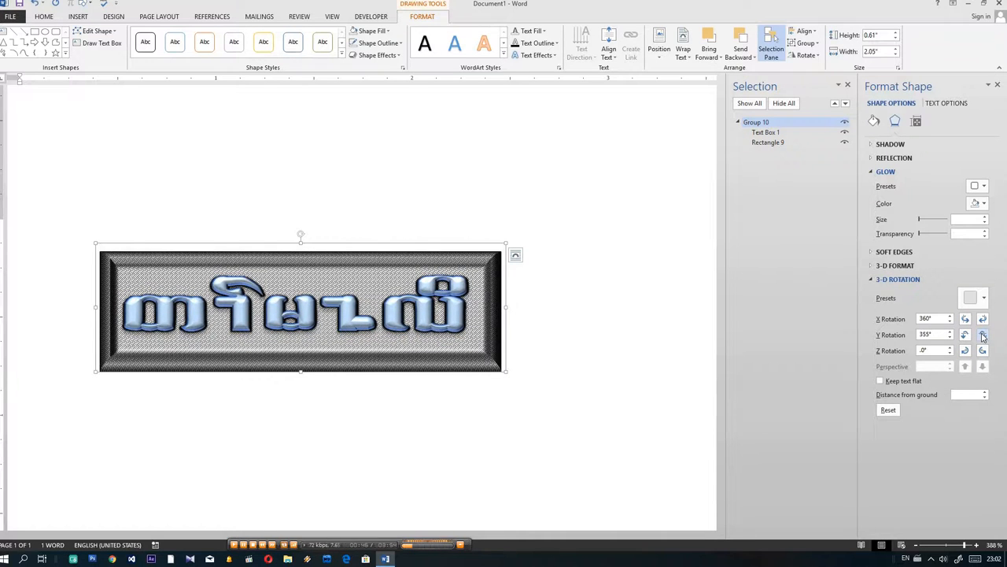
pyautogui.press('Escape')
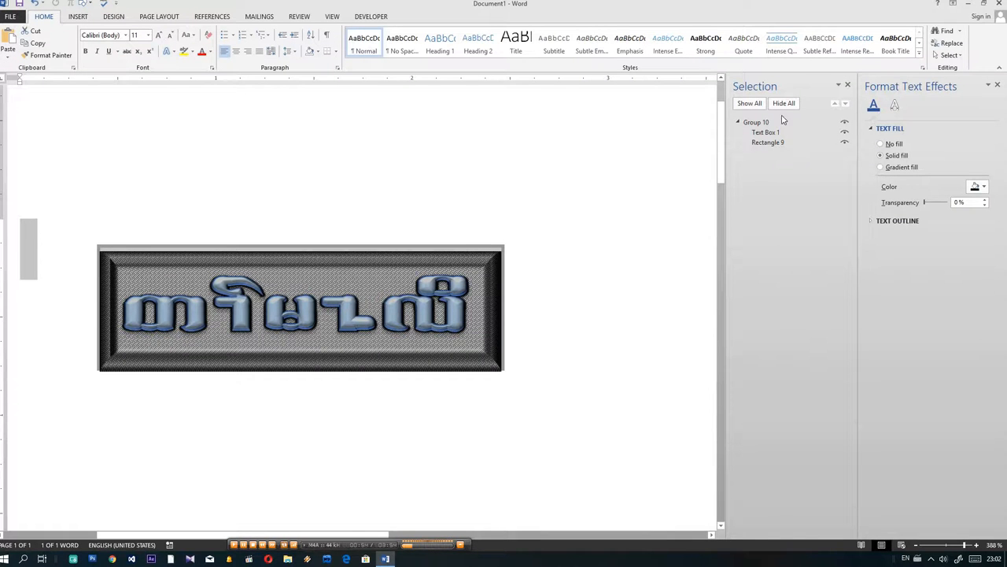
# - Reselect the grouped sign and set its 3-D Y rotation to 0°
pyautogui.click(497, 244)
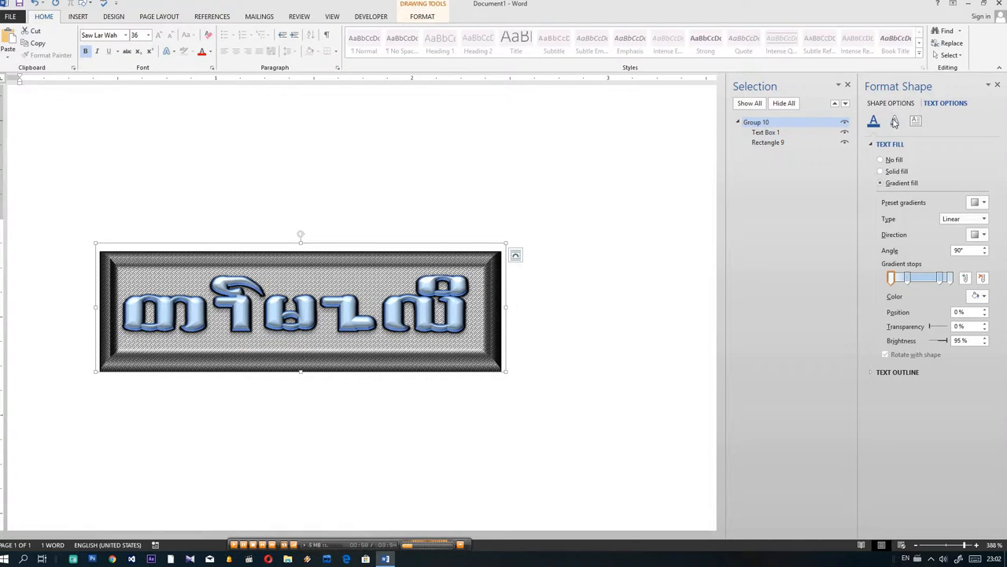
pyautogui.click(901, 105)
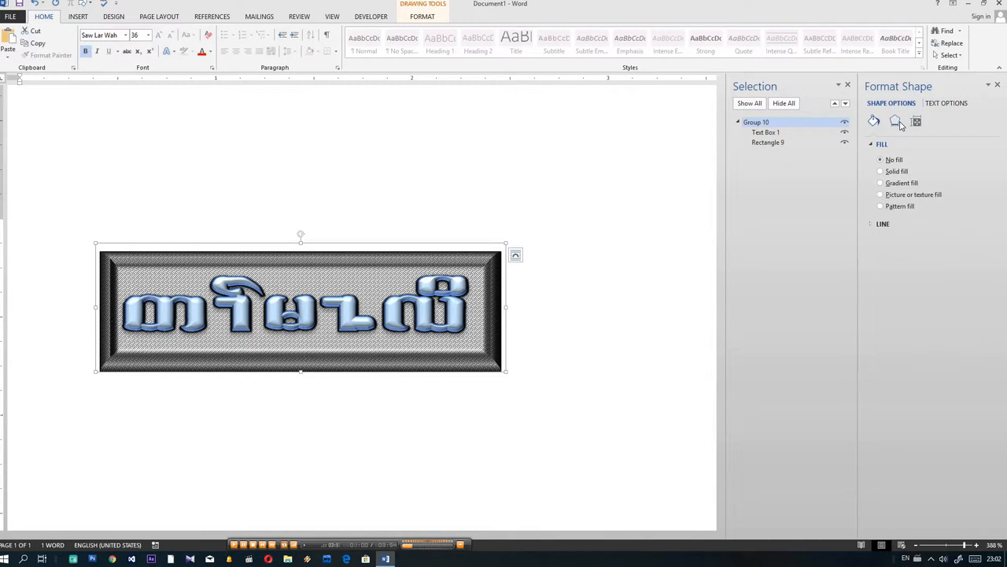
pyautogui.click(894, 120)
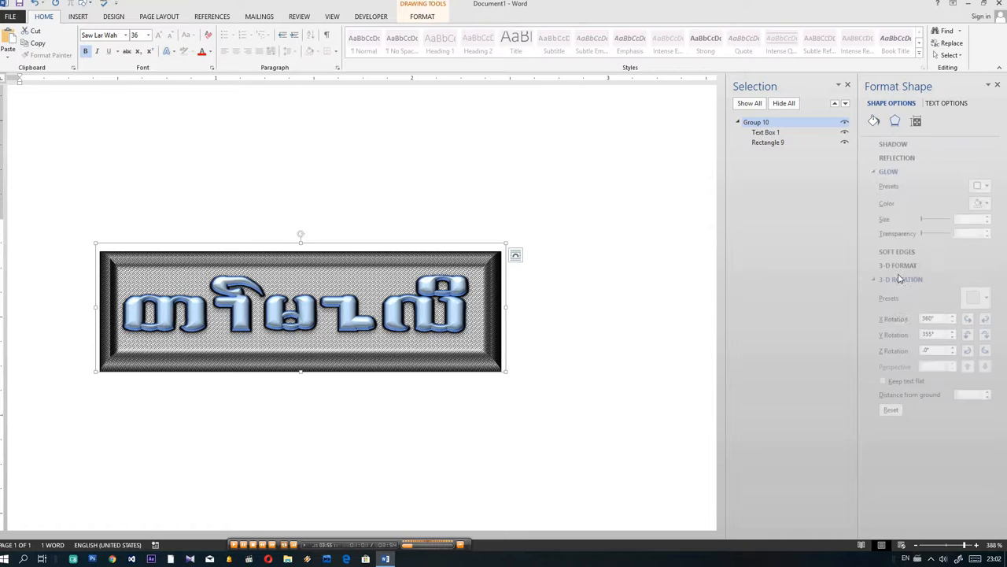
pyautogui.click(950, 335)
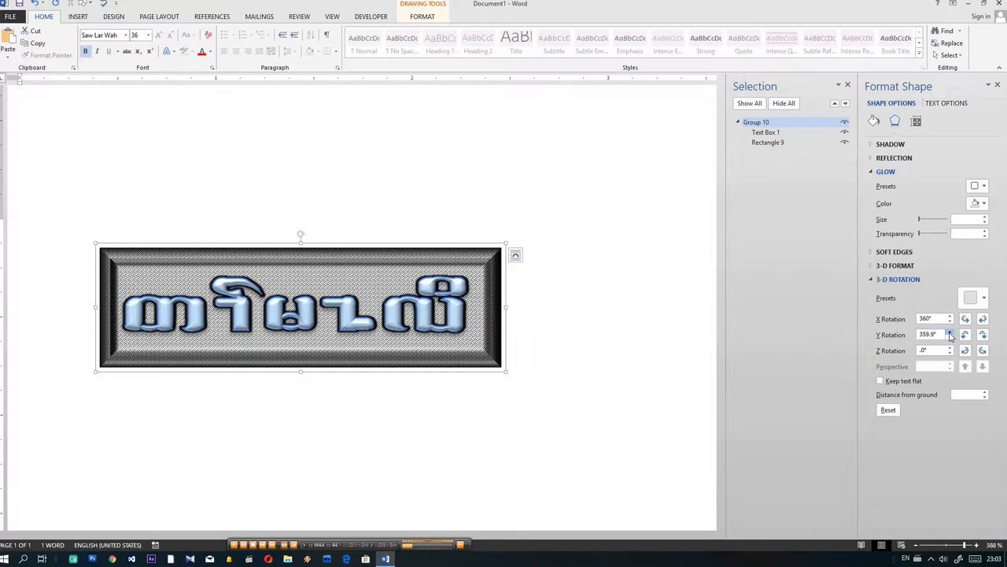
pyautogui.moveTo(950, 339); pyautogui.dragTo(950, 339)
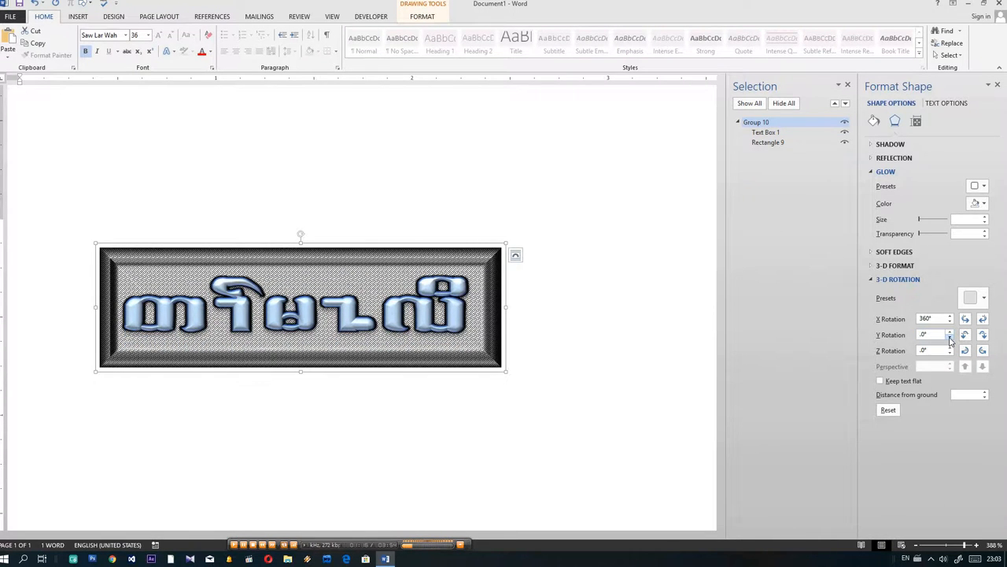
# - Try turning the group about its Z axis in both directions and return the Z rotation to 0°
pyautogui.click(966, 350)
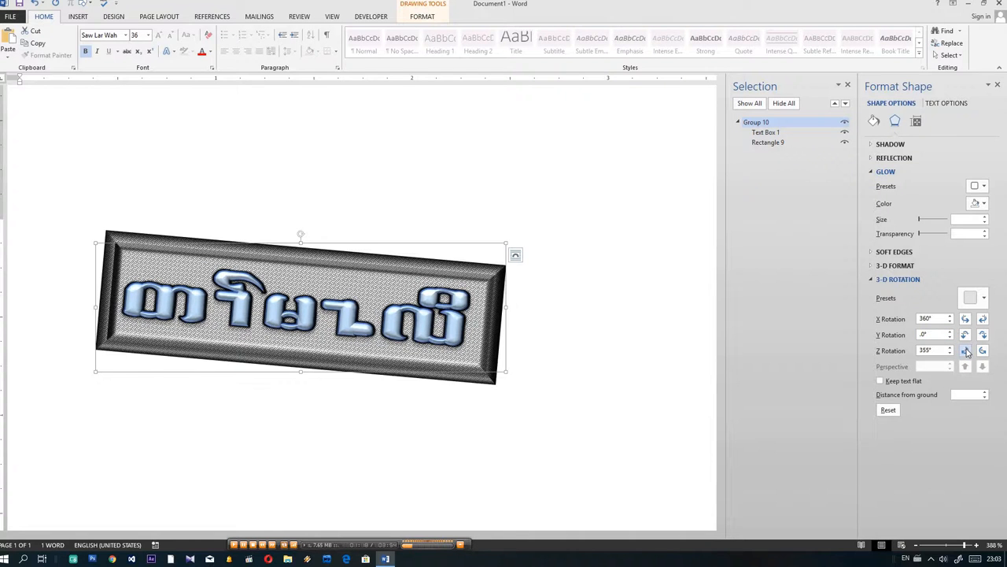
pyautogui.click(965, 350)
pyautogui.click(983, 350)
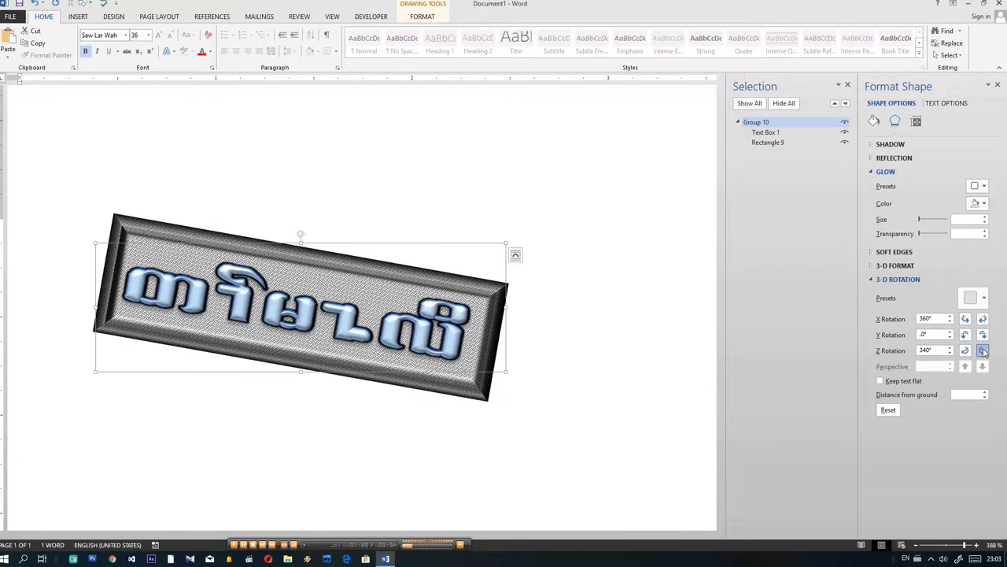
pyautogui.click(983, 350)
pyautogui.click(983, 350)
pyautogui.click(983, 350)
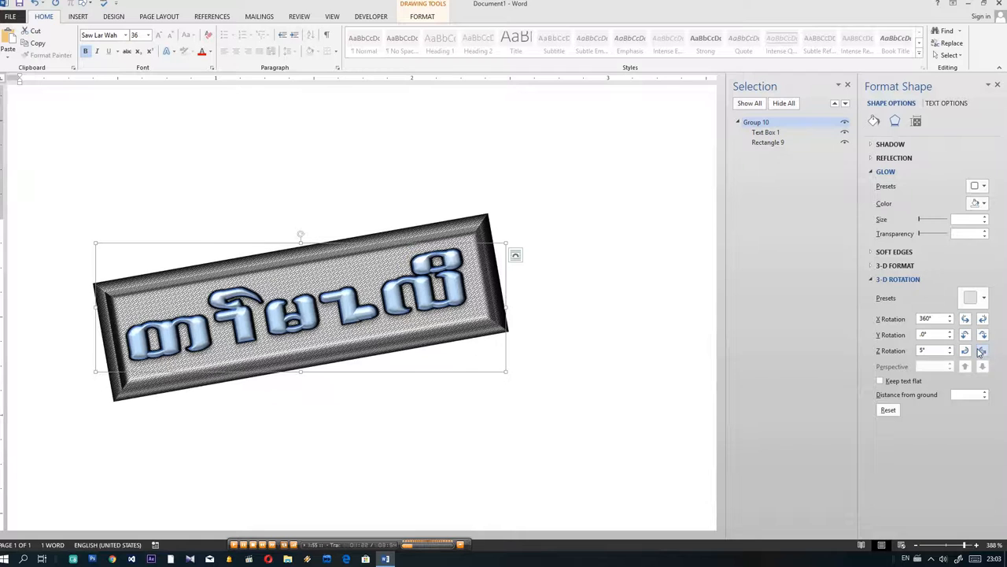
pyautogui.click(983, 350)
pyautogui.click(965, 351)
pyautogui.click(965, 351)
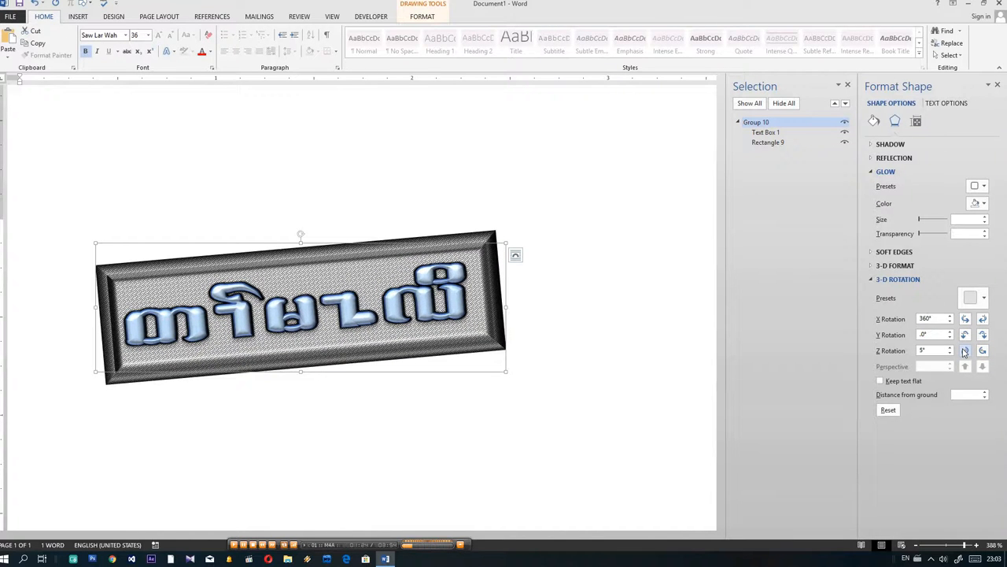
pyautogui.click(965, 351)
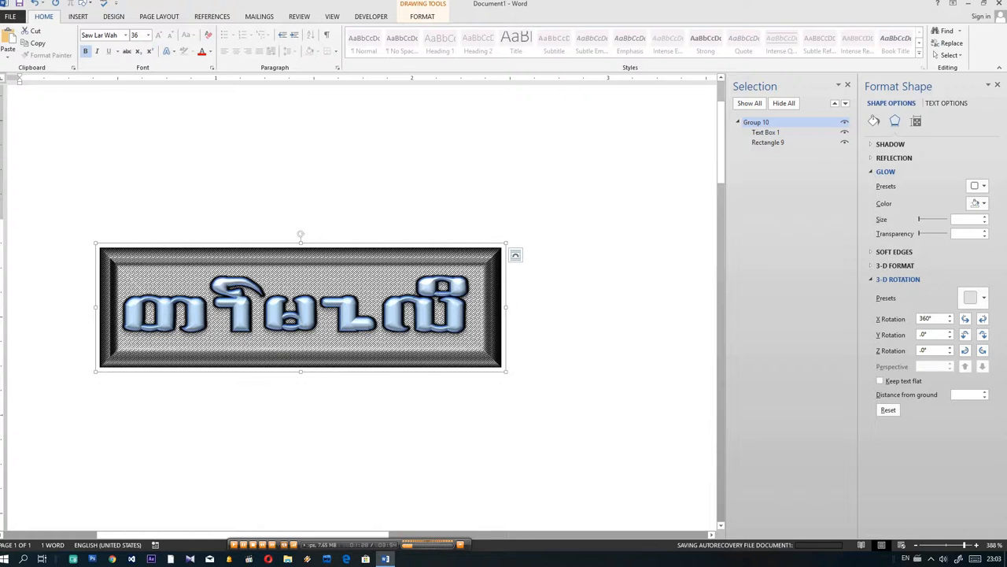
pyautogui.press('Escape')
# - Replace the text in Text Box 1 inside the group with the Karen word တၢ်ဘျုး
pyautogui.click(300, 307)
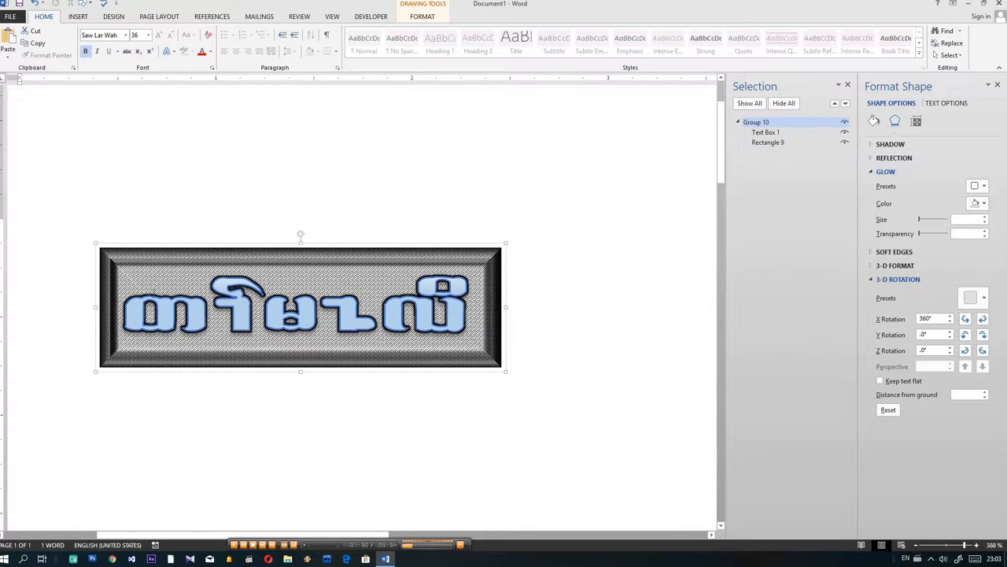
pyautogui.click(110, 300)
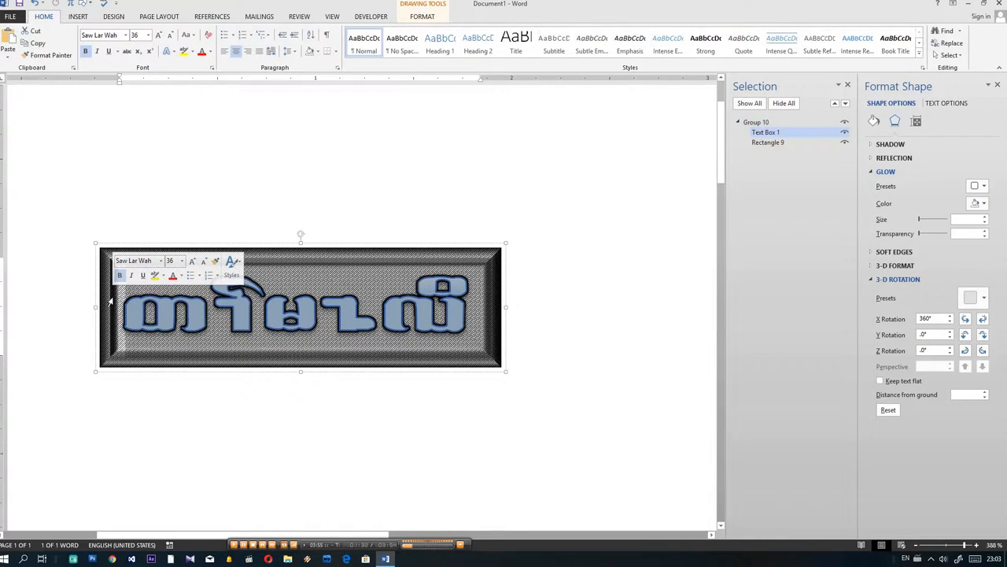
pyautogui.hotkey('ctrl', 'a')
pyautogui.write('ທໂທ')
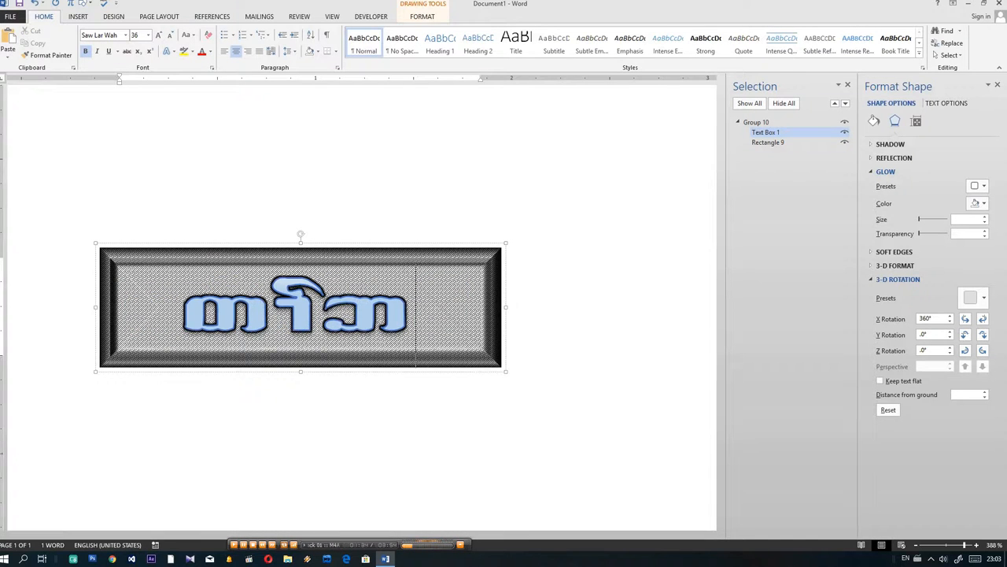
pyautogui.write('ျူး')
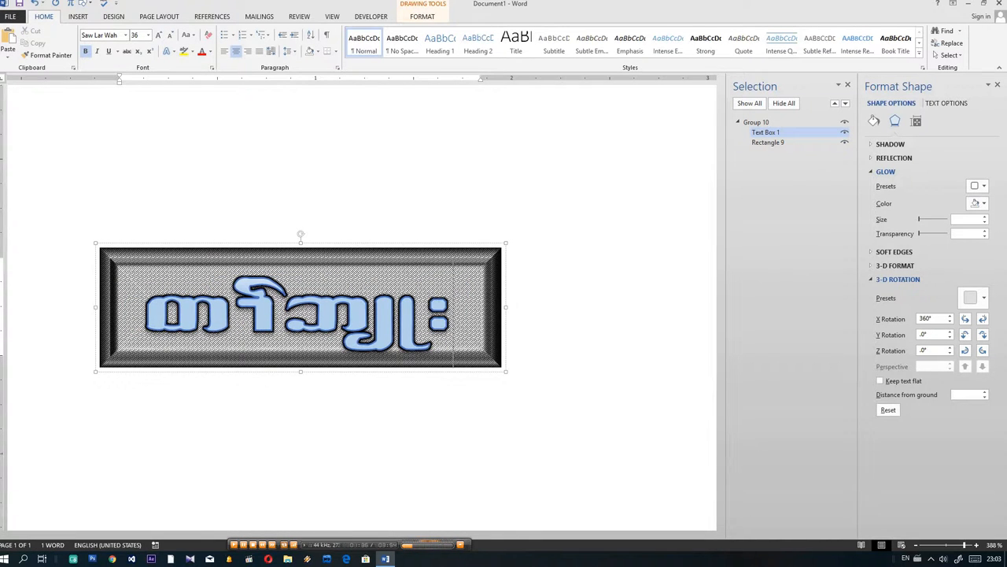